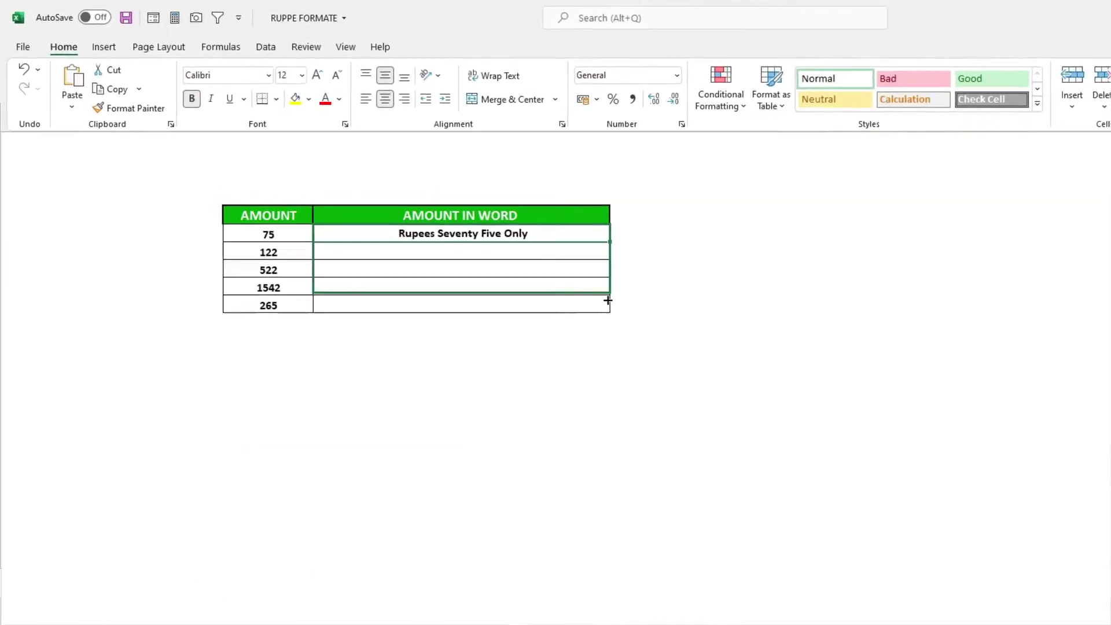
Fill the spelled-out amount down the AMOUNT IN WORD column and check the 522 result
{"action": "left_click_drag", "start_coordinate": [480, 189], "coordinate": [478, 245]}
{"action": "left_click", "coordinate": [647, 311]}
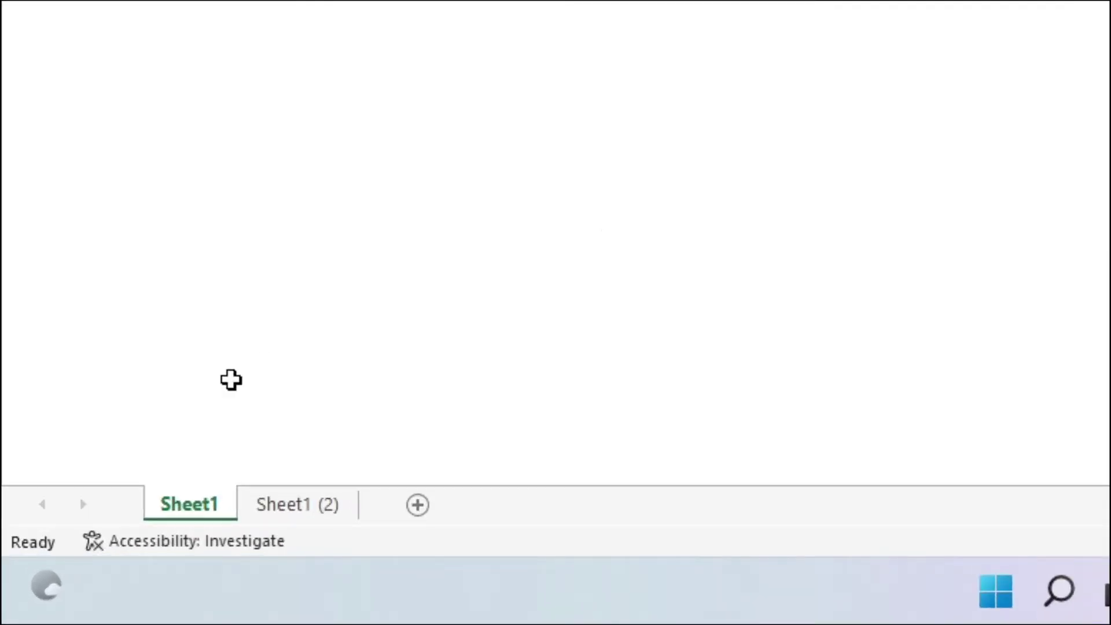
Open Sheet1's code via View Code, close it, then reopen the VBA editor with Alt+F11
{"action": "right_click", "coordinate": [192, 512]}
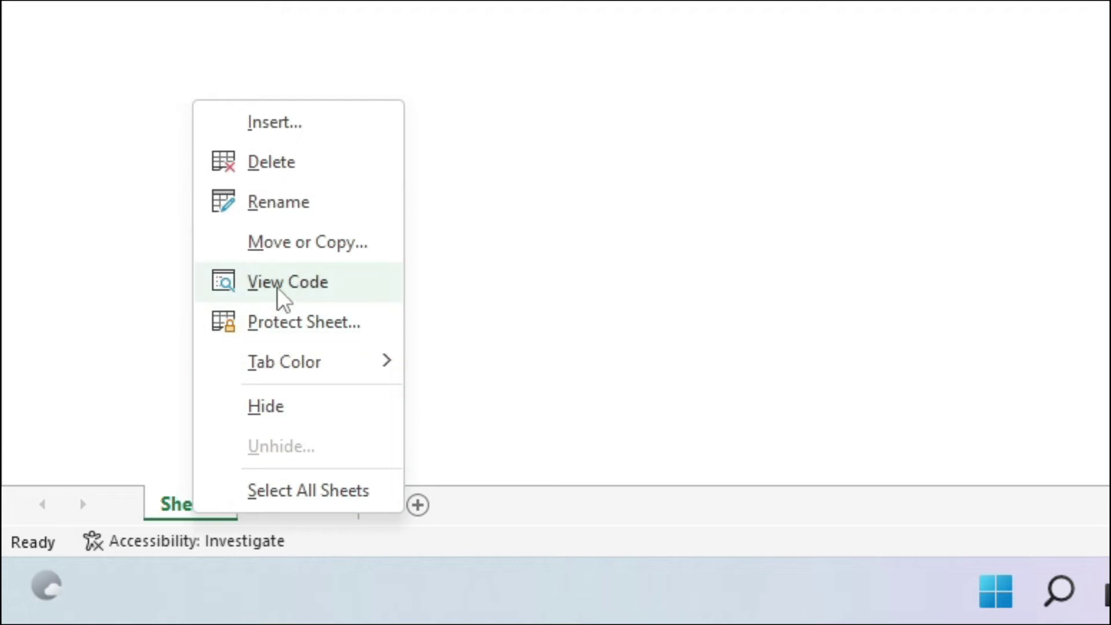
{"action": "left_click", "coordinate": [300, 286]}
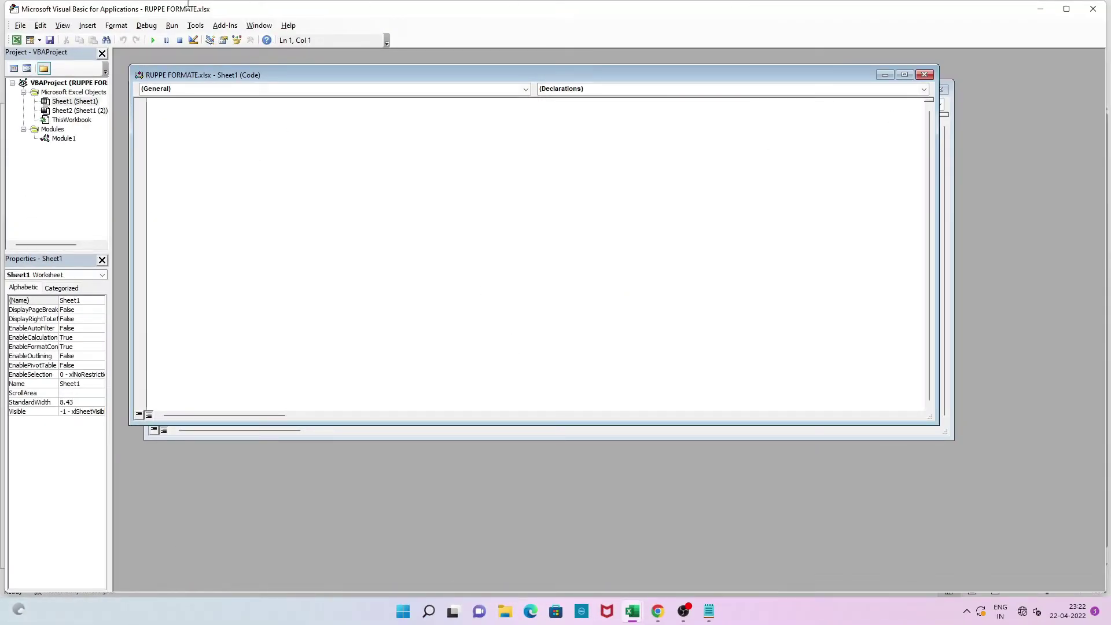
{"action": "left_click", "coordinate": [1093, 8]}
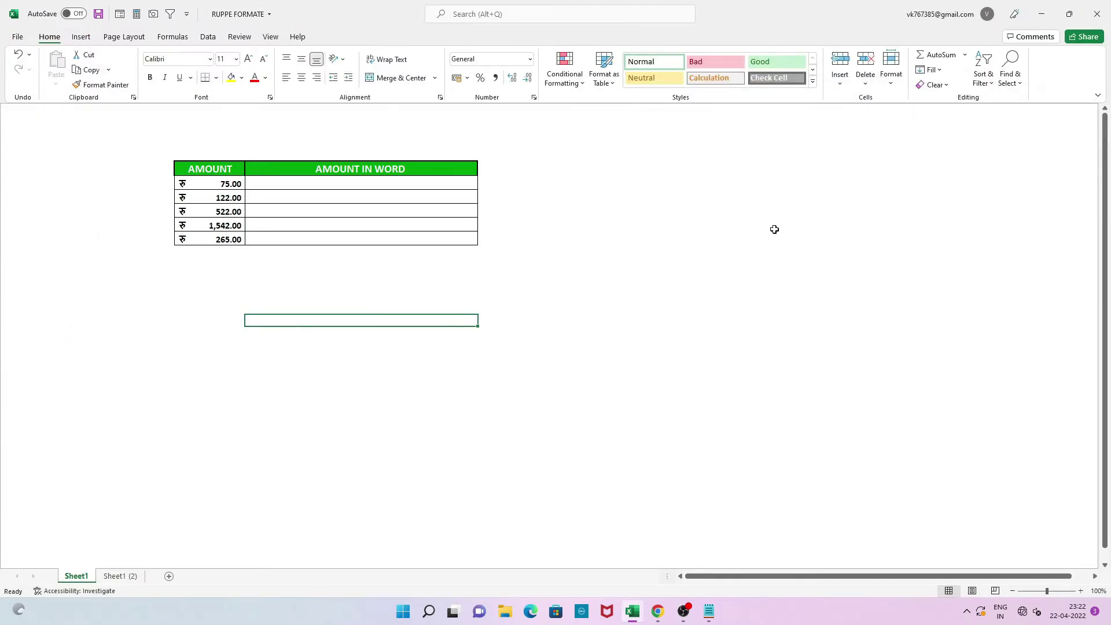
{"action": "key", "text": "alt"}
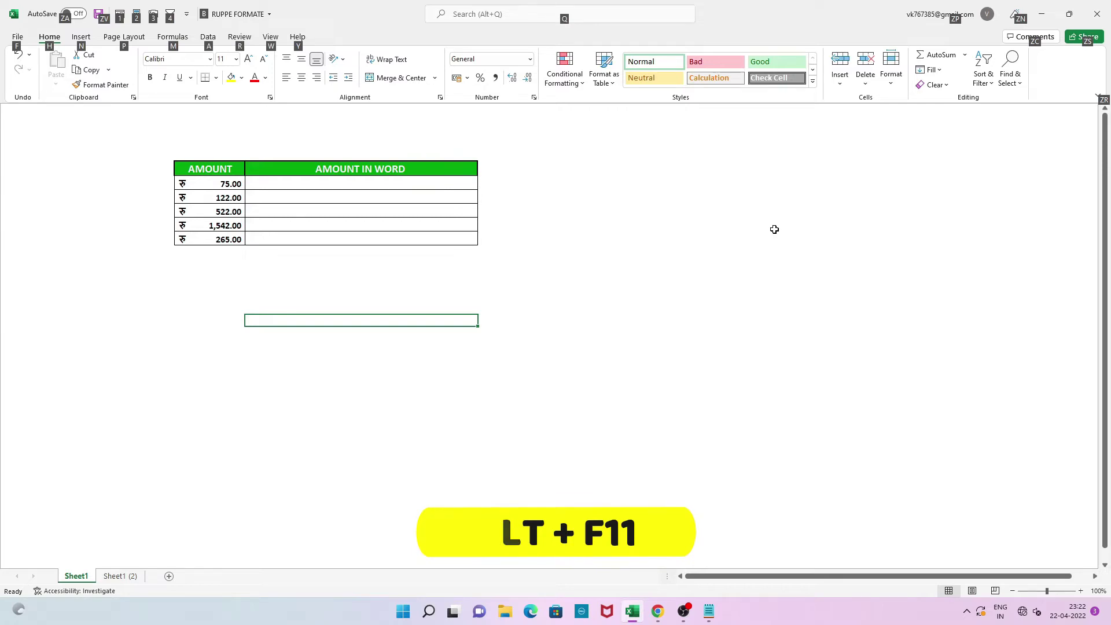
{"action": "key", "text": "alt+F11"}
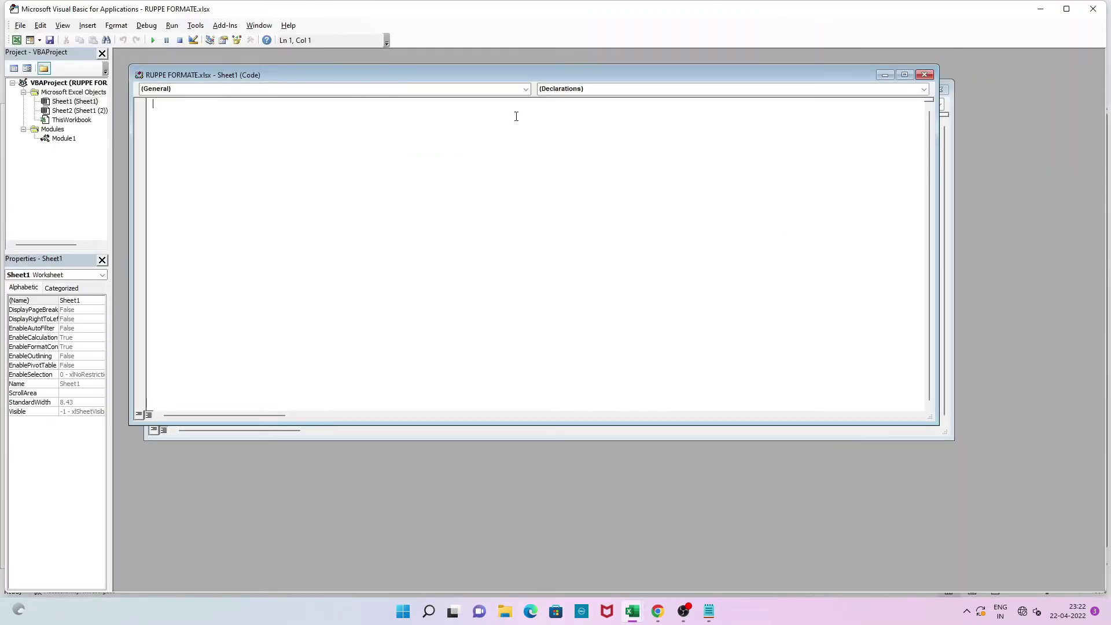
Close the Sheet1 and Module1 code windows and insert a new module
{"action": "left_click", "coordinate": [924, 75]}
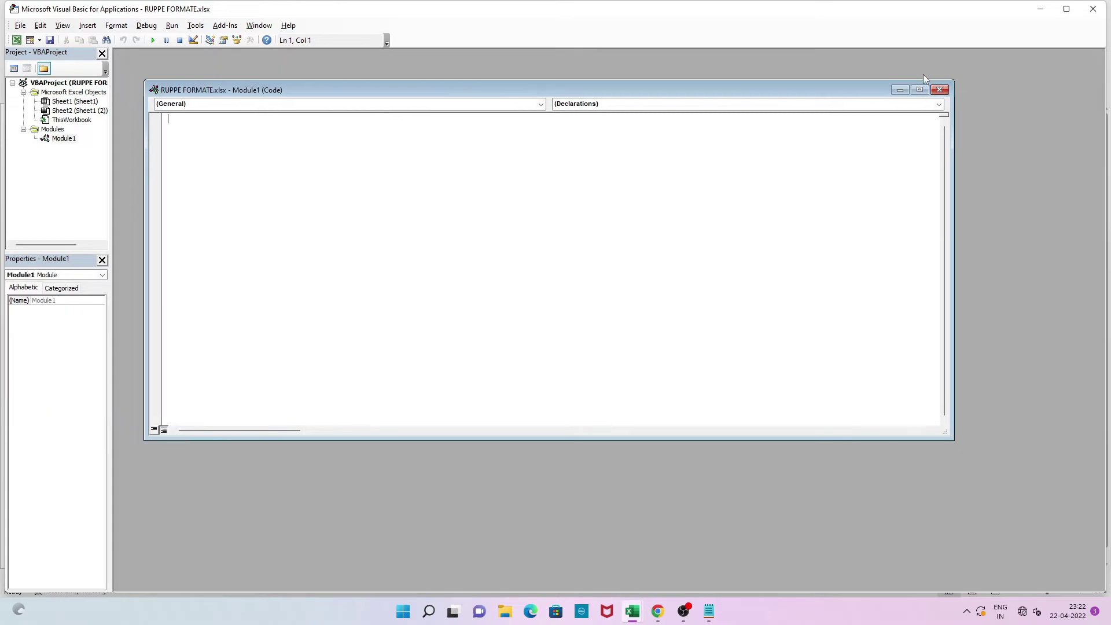
{"action": "left_click", "coordinate": [938, 90]}
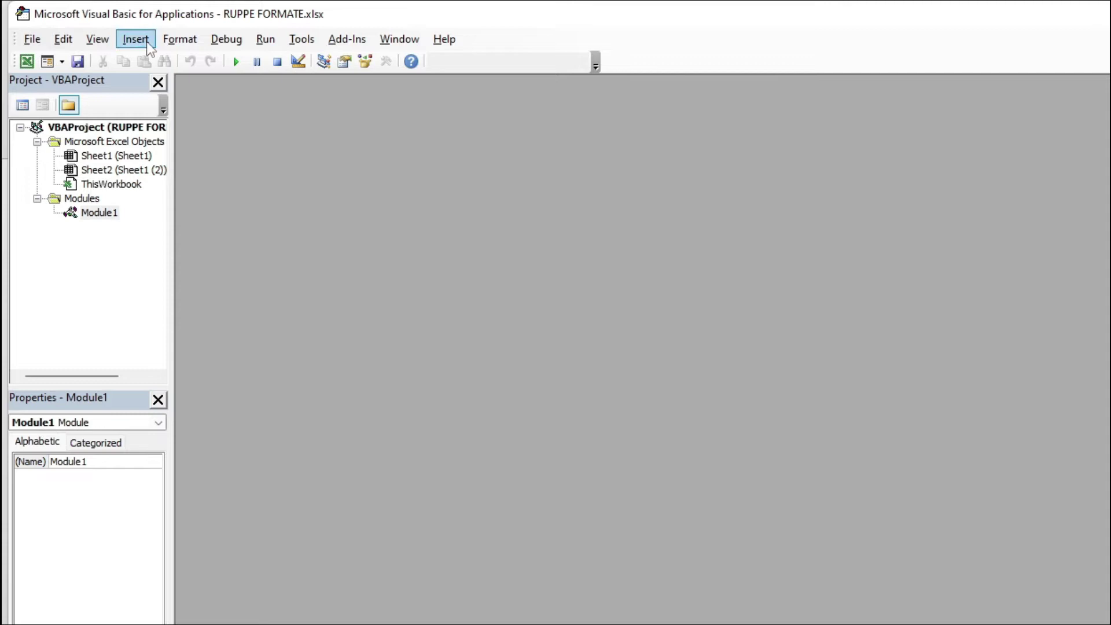
{"action": "left_click", "coordinate": [137, 39]}
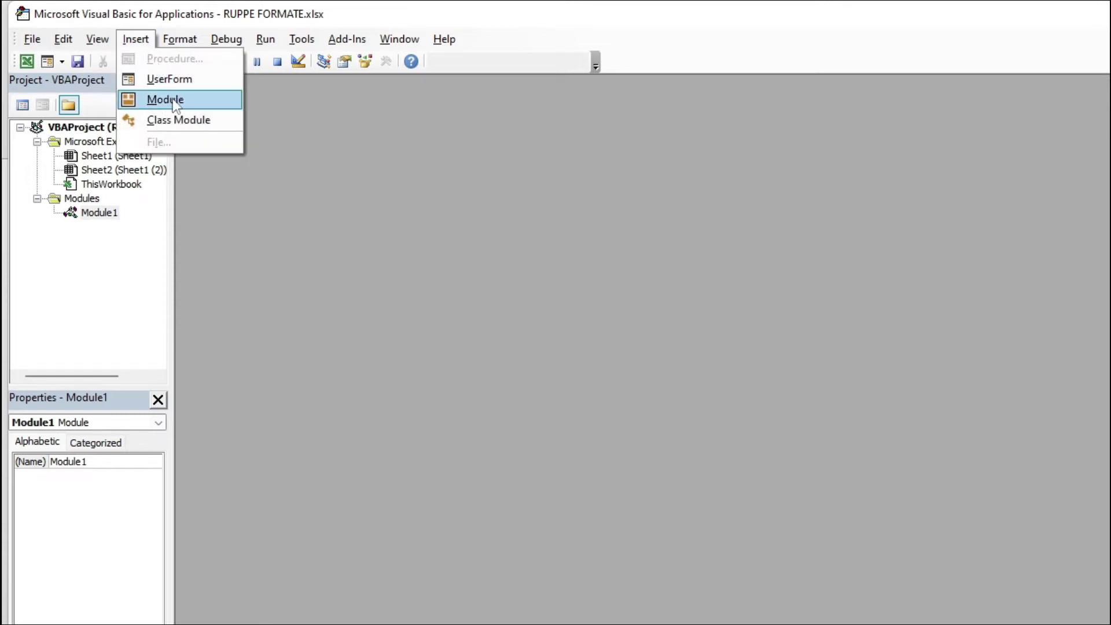
{"action": "left_click", "coordinate": [165, 100]}
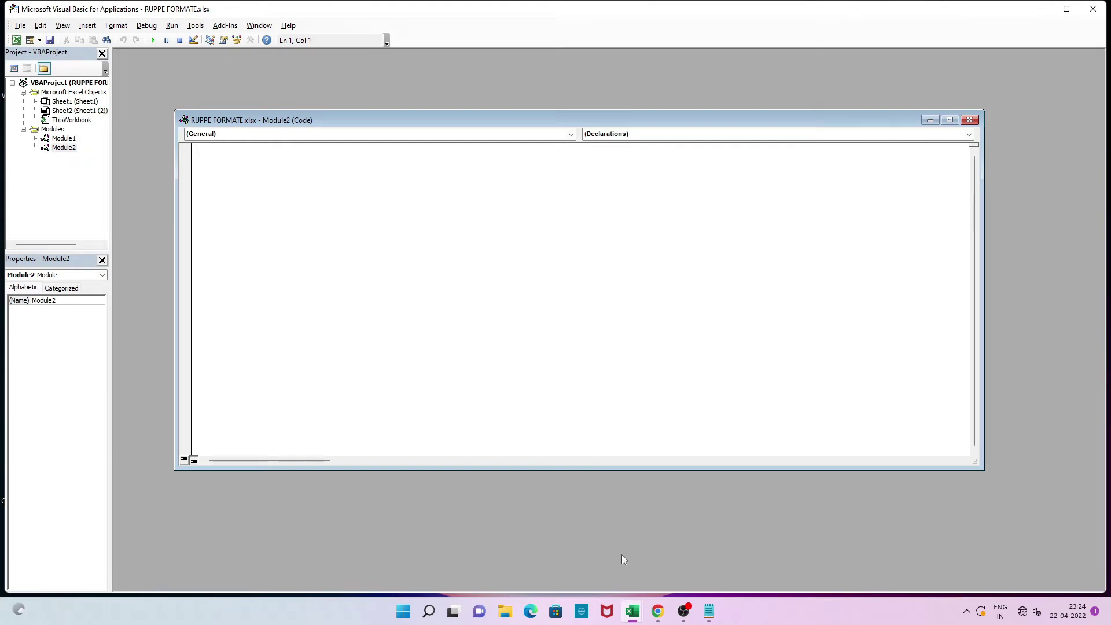
Copy all the RupeeFormat code from Notepad and paste it into Module2
{"action": "left_click", "coordinate": [709, 611]}
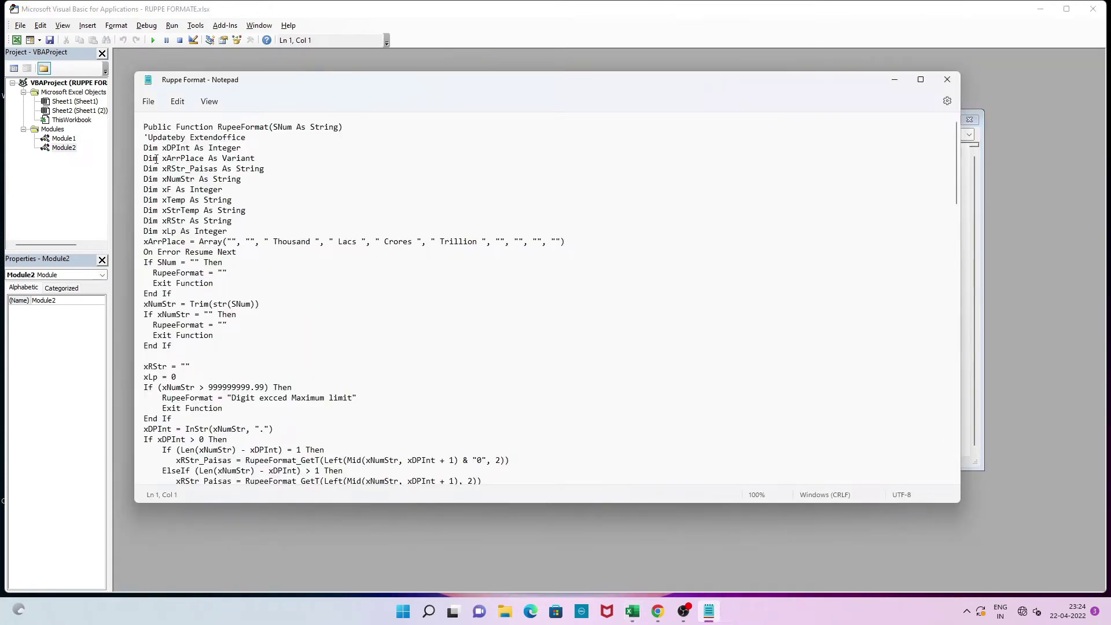
{"action": "key", "text": "ctrl+a"}
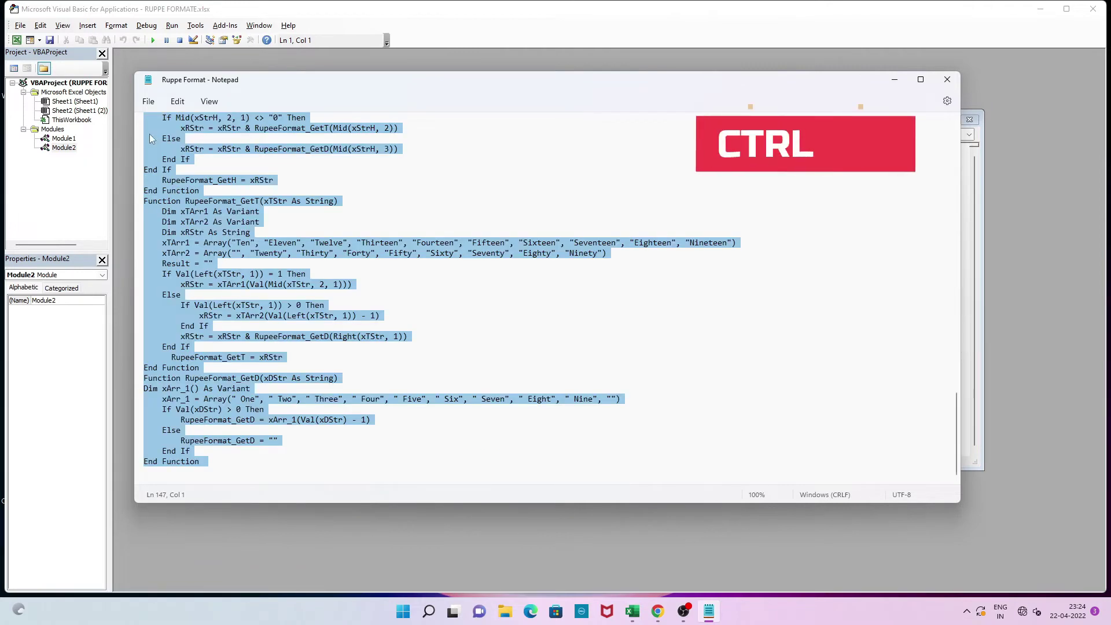
{"action": "key", "text": "ctrl+c"}
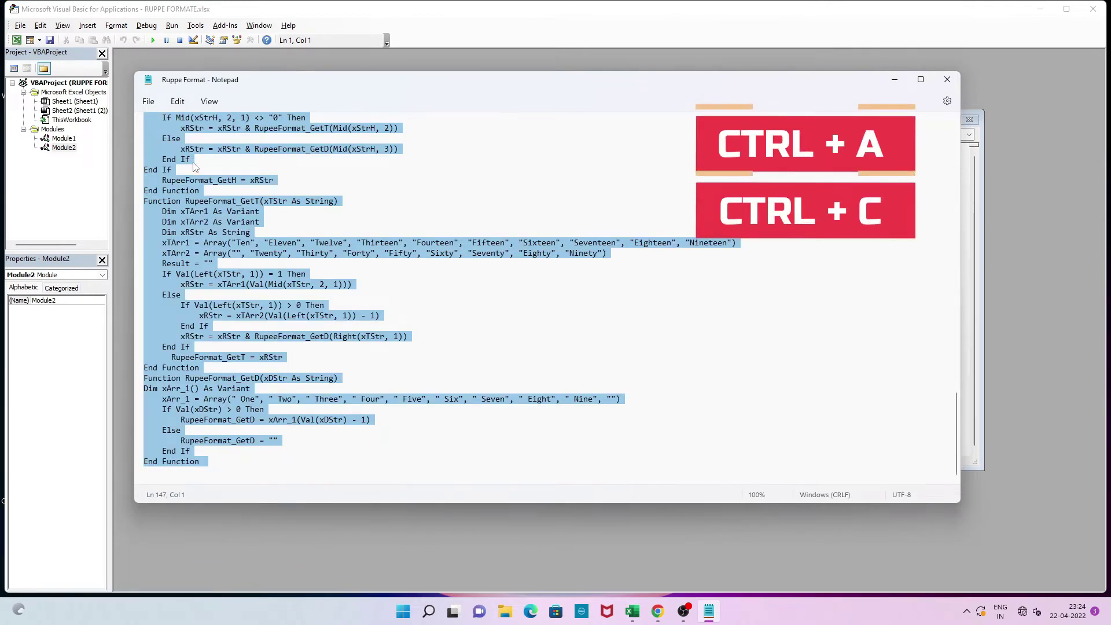
{"action": "left_click", "coordinate": [894, 81]}
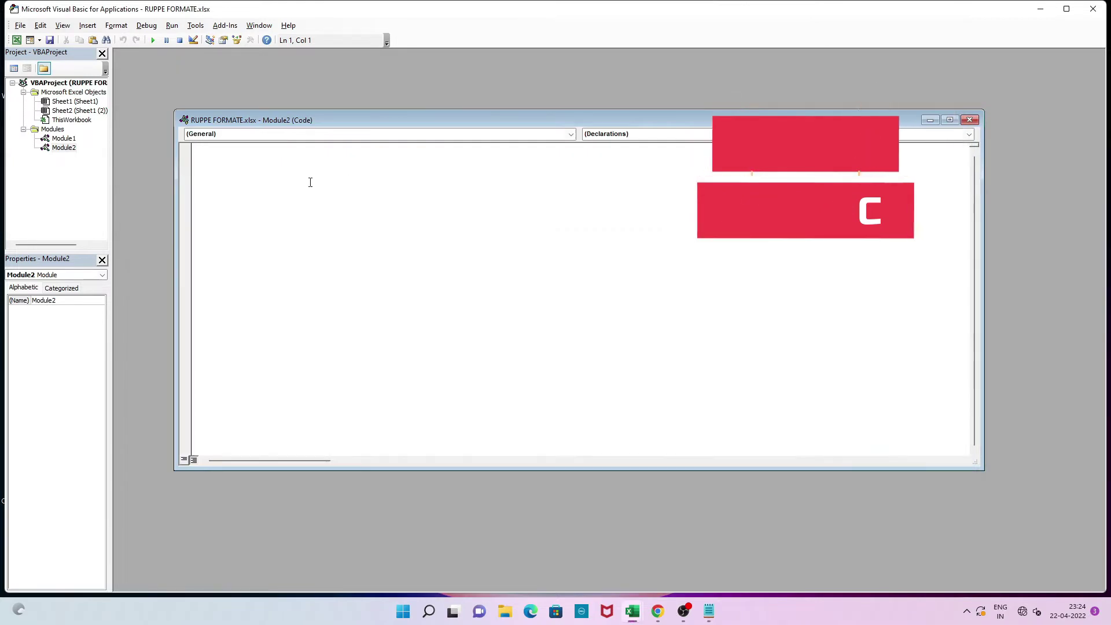
{"action": "key", "text": "ctrl+v"}
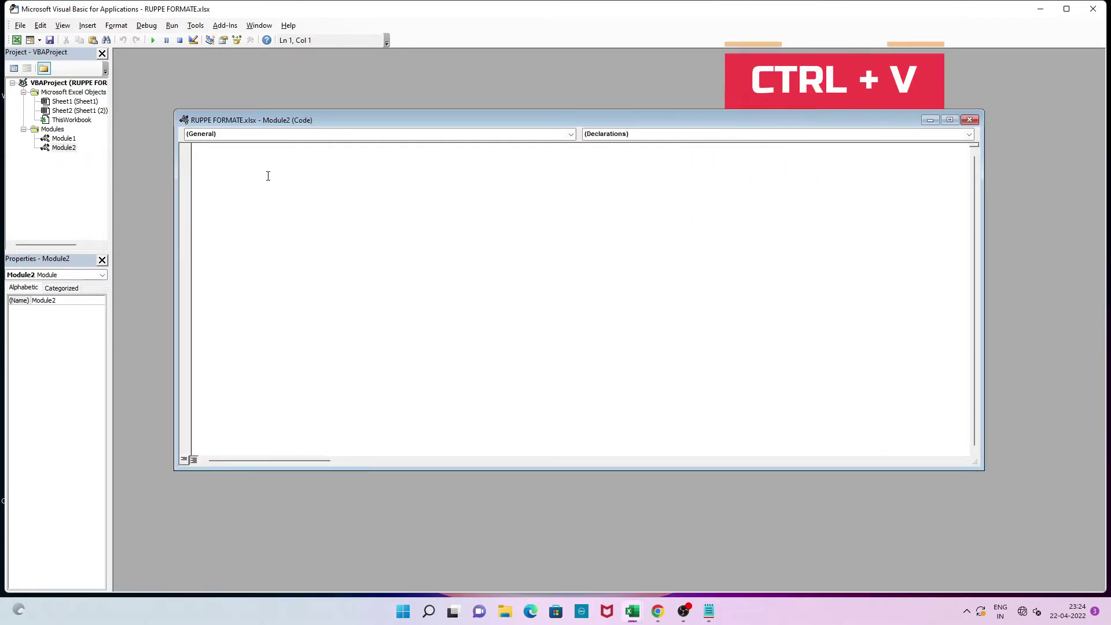
{"action": "scroll", "coordinate": [461, 341], "scroll_direction": "up", "scroll_amount": 10}
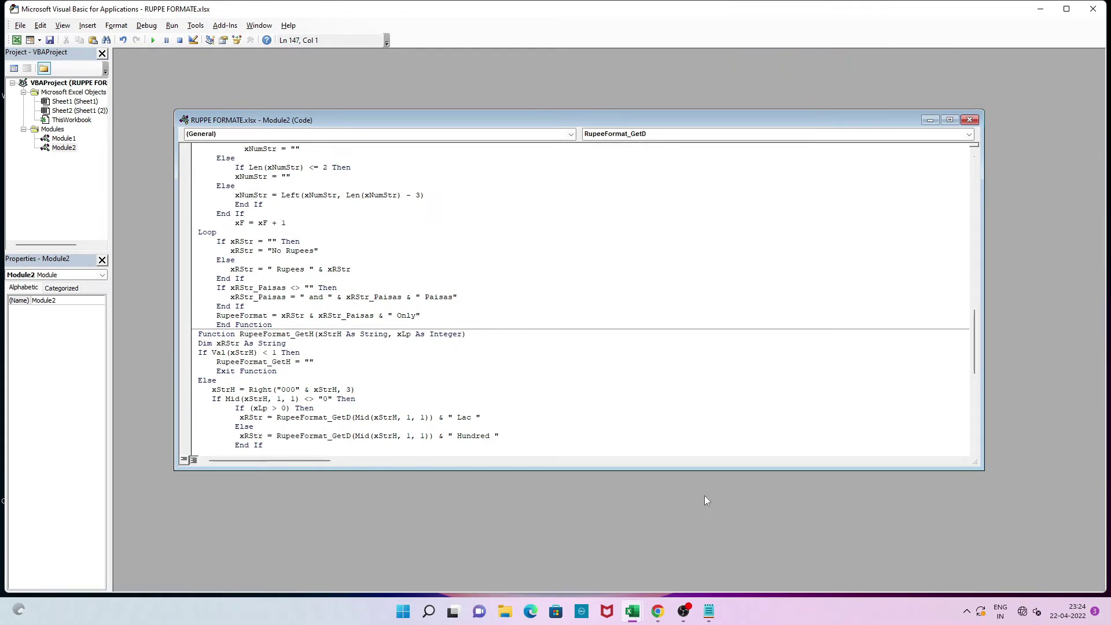
{"action": "left_click", "coordinate": [659, 612]}
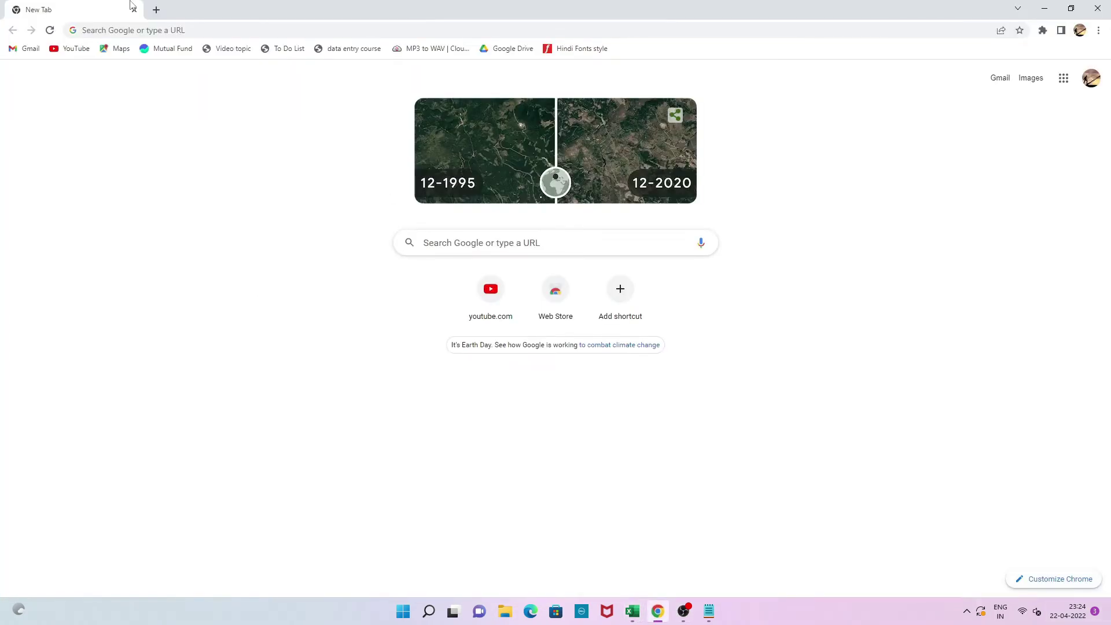
Search 'number to words in excel' and read the Ablebits SpellNumber macro article
{"action": "left_click", "coordinate": [146, 37]}
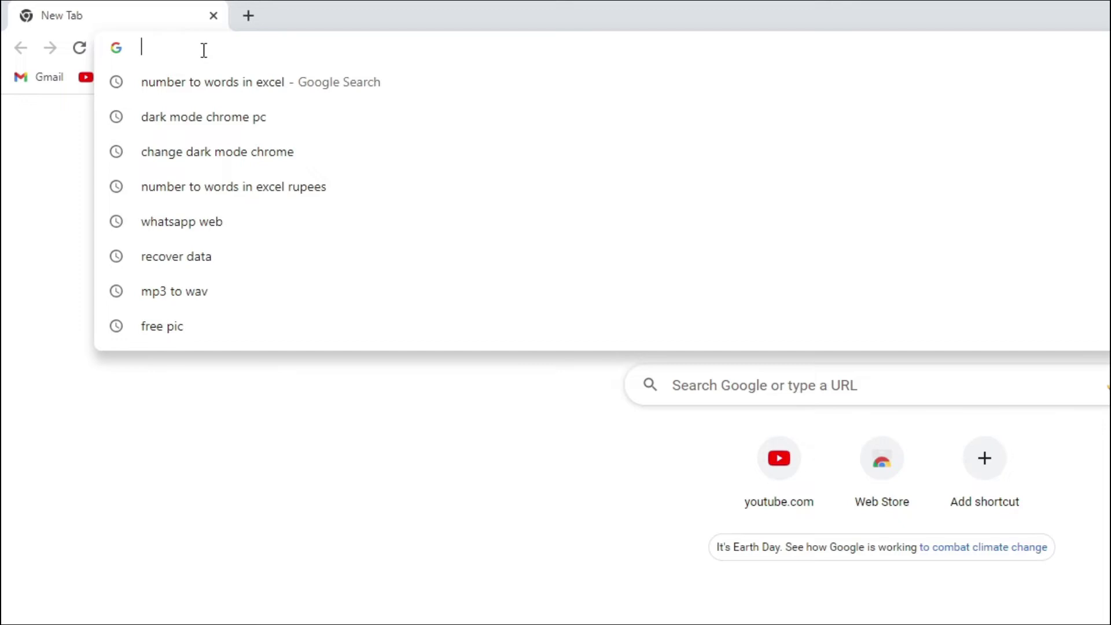
{"action": "left_click", "coordinate": [230, 89]}
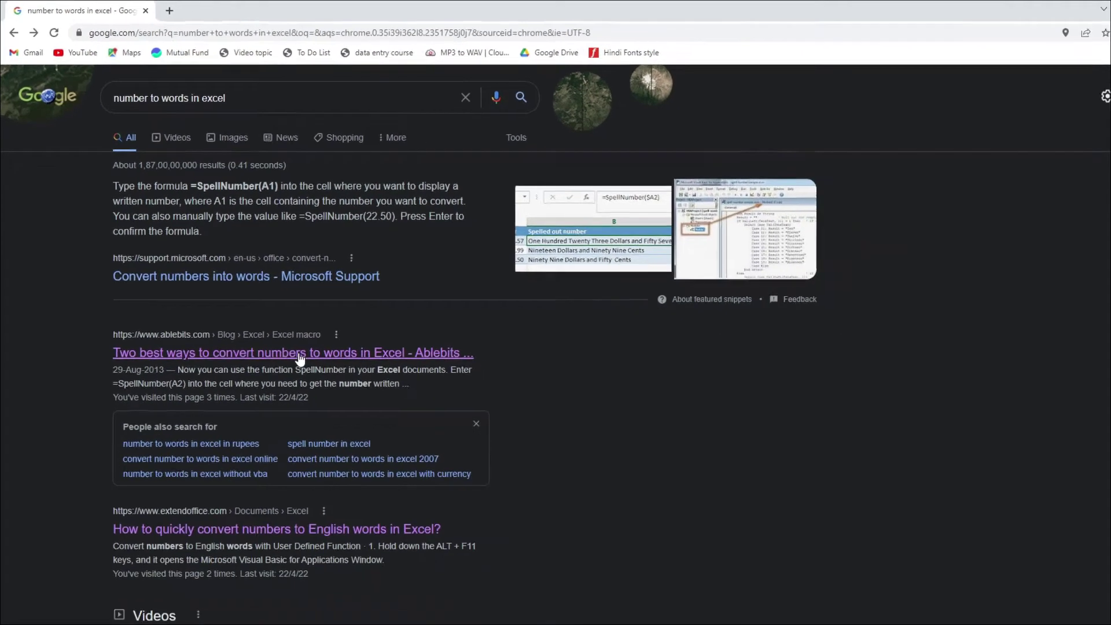
{"action": "left_click", "coordinate": [429, 473]}
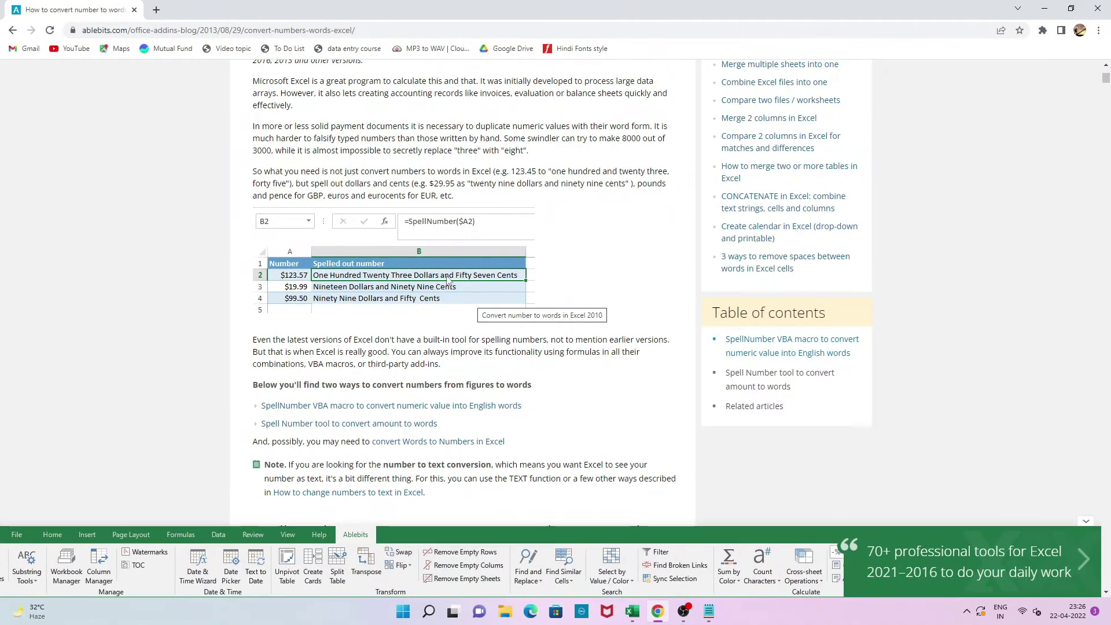
{"action": "scroll", "coordinate": [474, 351], "scroll_direction": "down", "scroll_amount": 4}
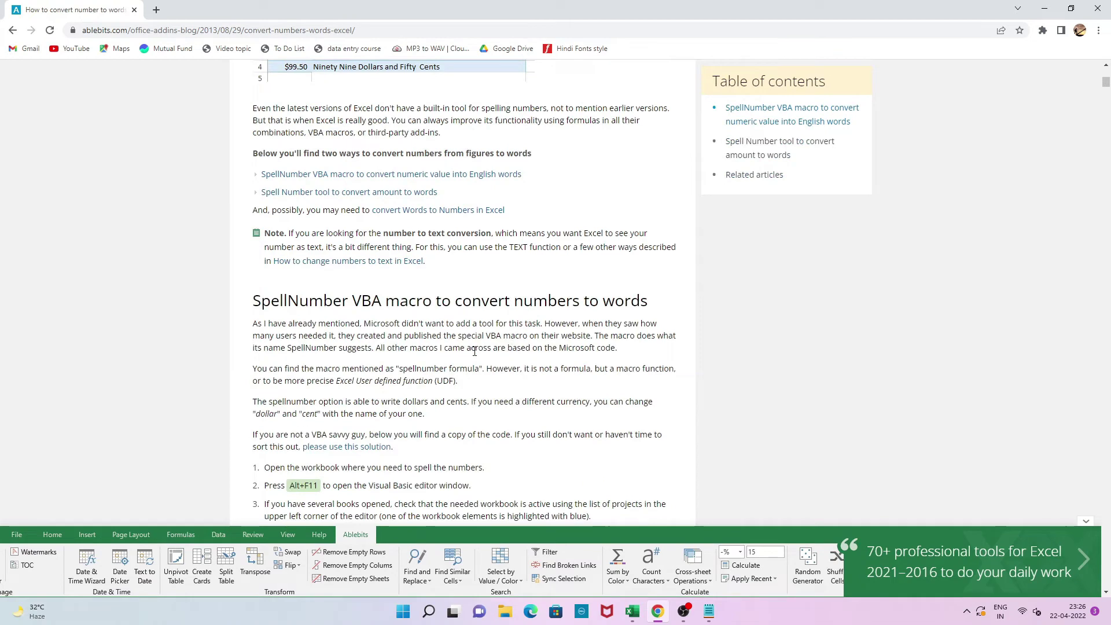
{"action": "scroll", "coordinate": [474, 351], "scroll_direction": "down", "scroll_amount": 2}
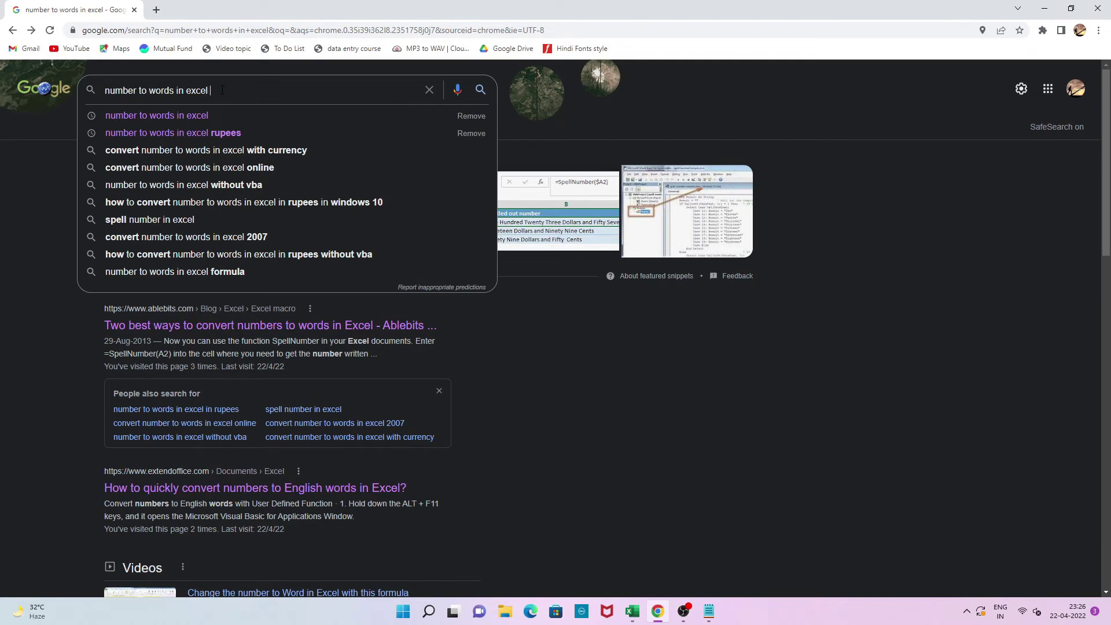
Search 'number to words in excel rupees' and open the ExtendOffice Indian rupees article
{"action": "type", "text": "r to words in excel r"}
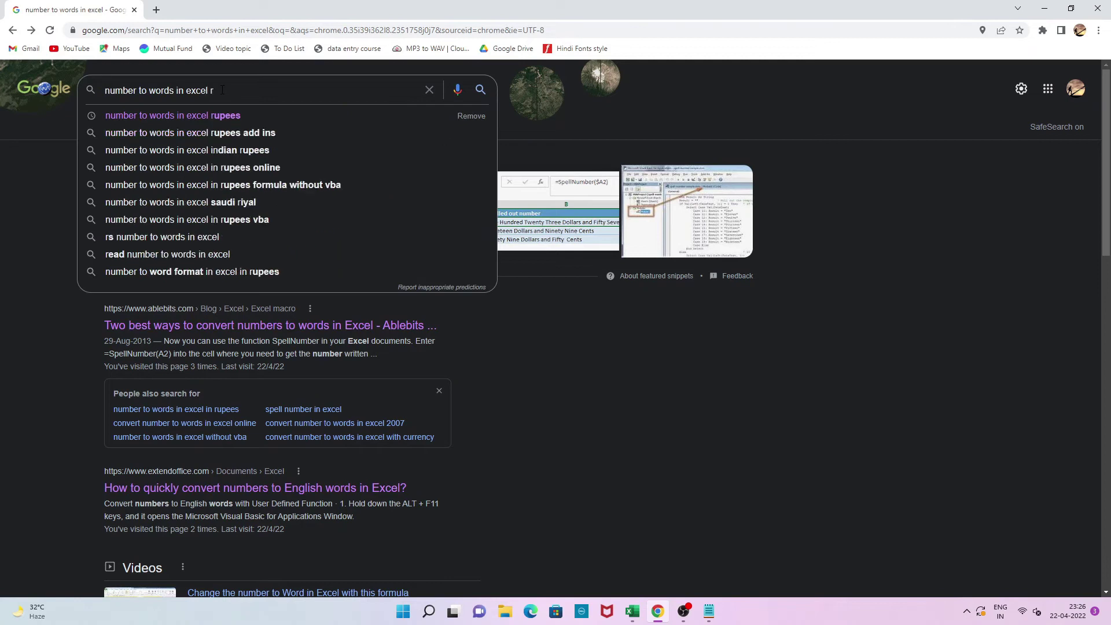
{"action": "key", "text": "Down"}
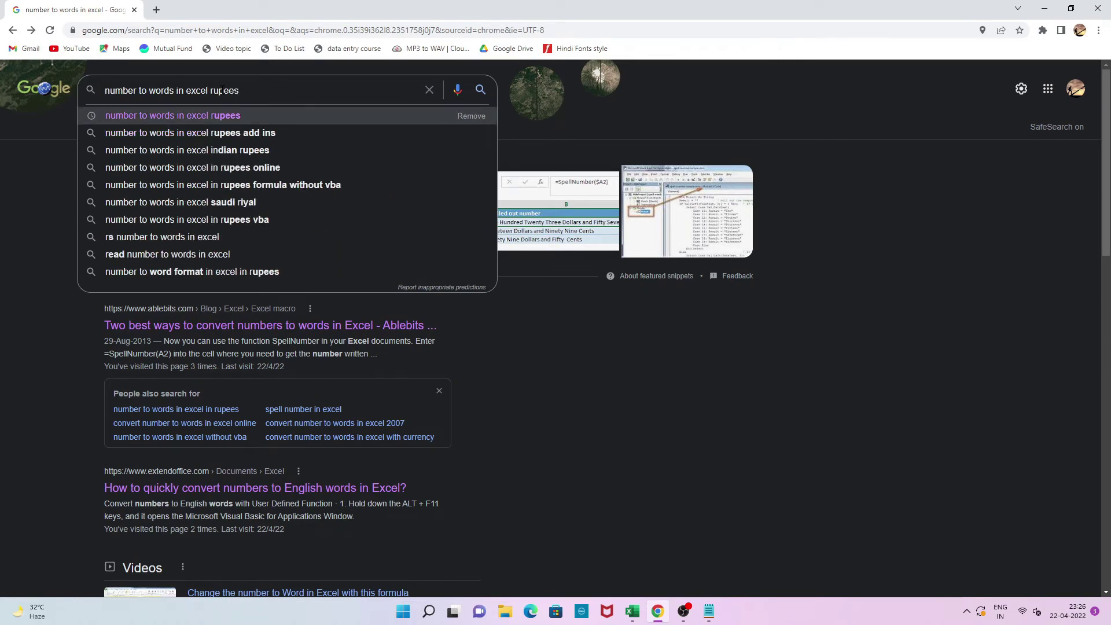
{"action": "key", "text": "Return"}
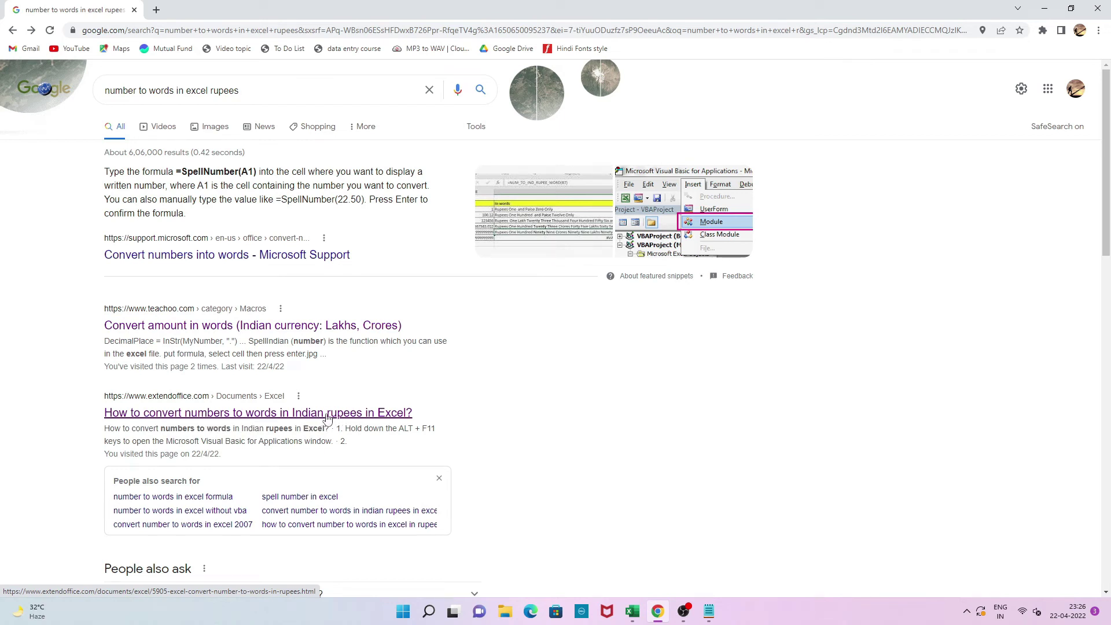
{"action": "left_click", "coordinate": [359, 418]}
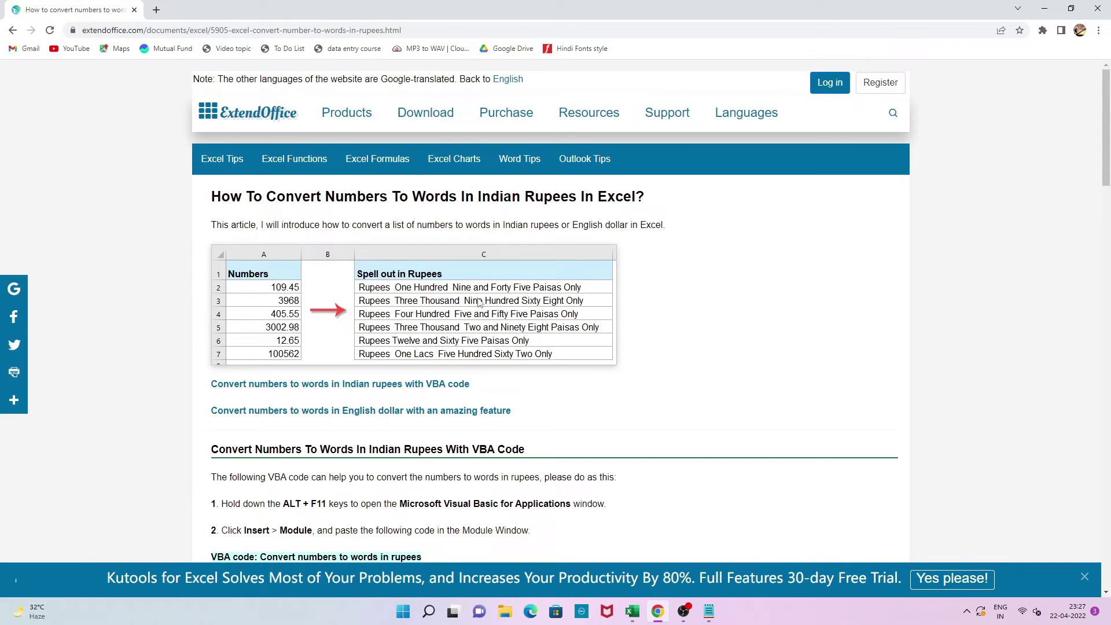
Copy the article's RupeeFormat VBA code block and return to the VBA editor
{"action": "scroll", "coordinate": [479, 303], "scroll_direction": "down", "scroll_amount": 1}
{"action": "scroll", "coordinate": [479, 303], "scroll_direction": "down", "scroll_amount": 4}
{"action": "scroll", "coordinate": [294, 193], "scroll_direction": "down", "scroll_amount": 4}
{"action": "scroll", "coordinate": [294, 192], "scroll_direction": "up", "scroll_amount": 2}
{"action": "left_click", "coordinate": [865, 187]}
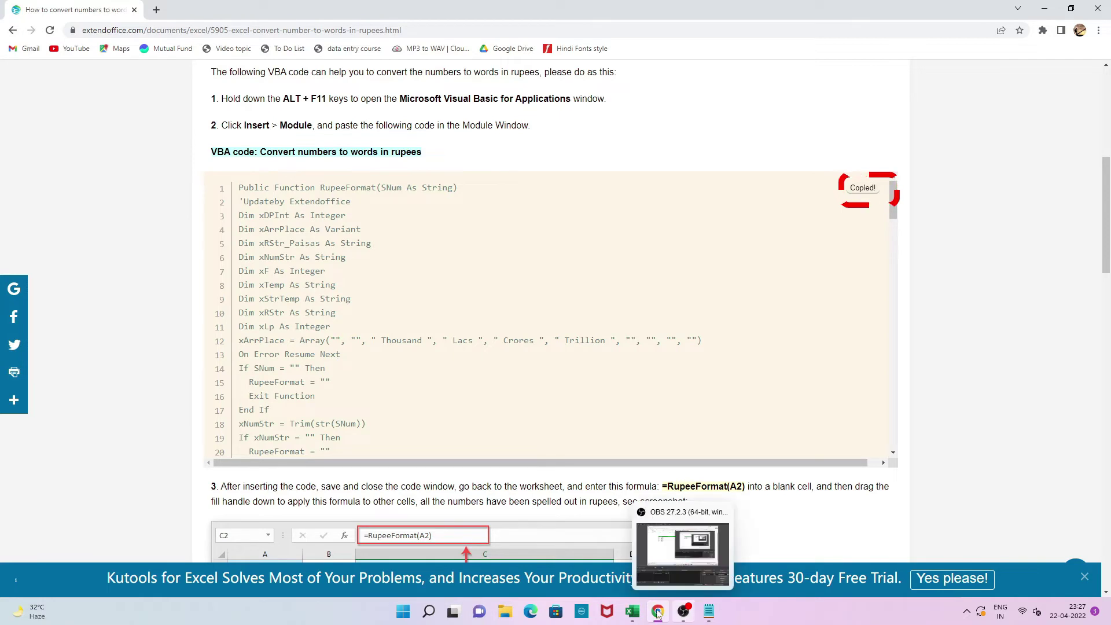
{"action": "left_click", "coordinate": [694, 568]}
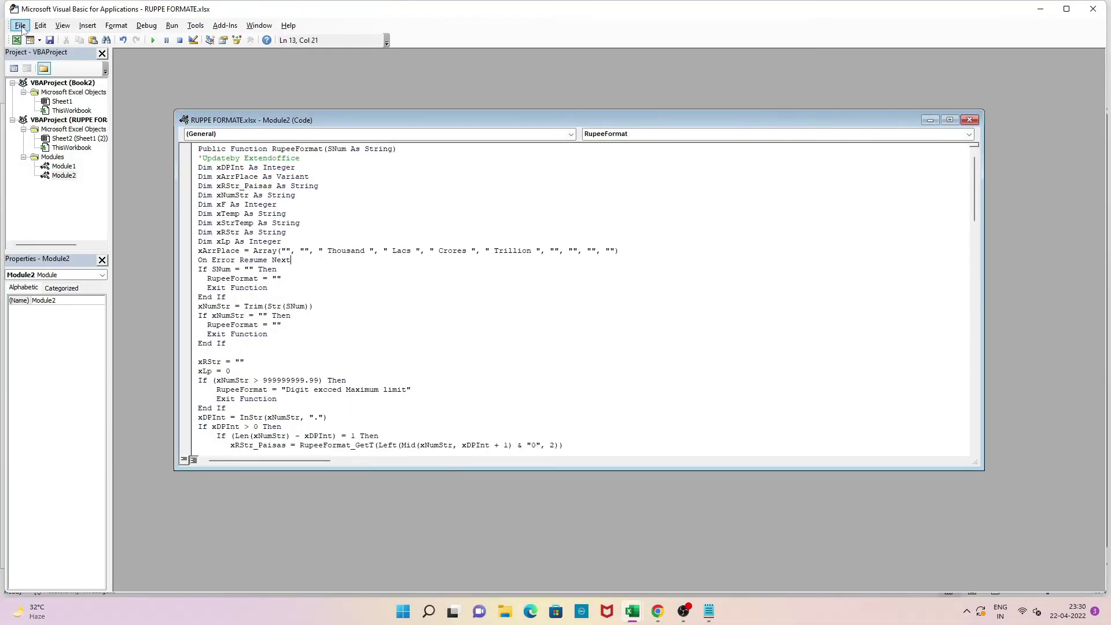
Save the workbook as an Excel Add-in named RUPPE FORMATE, declining the macro-free option
{"action": "left_click", "coordinate": [21, 27]}
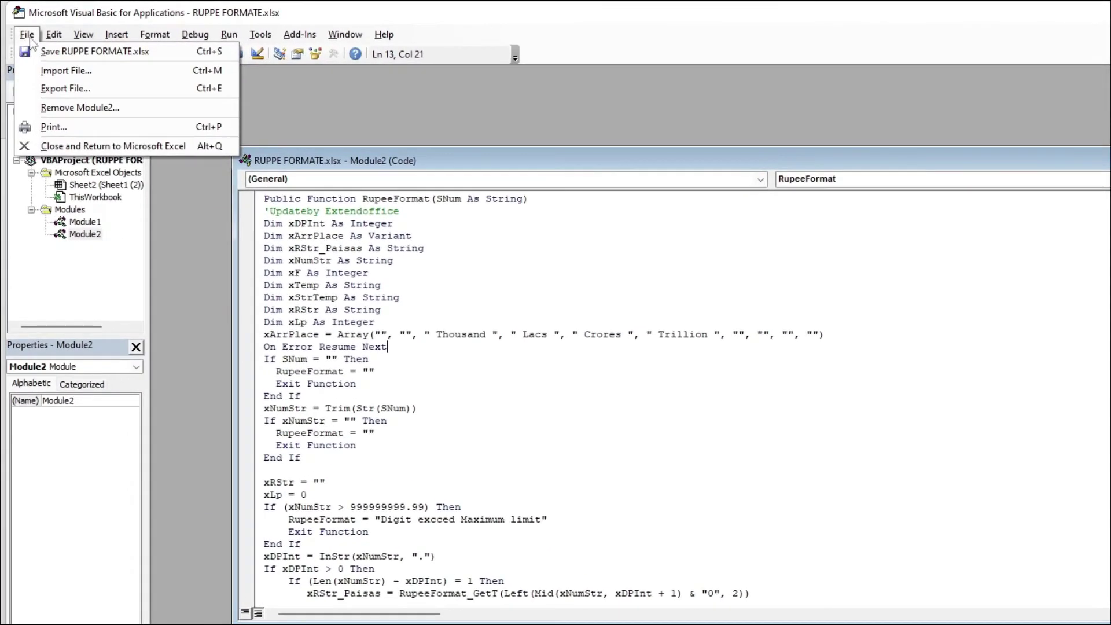
{"action": "left_click", "coordinate": [81, 60]}
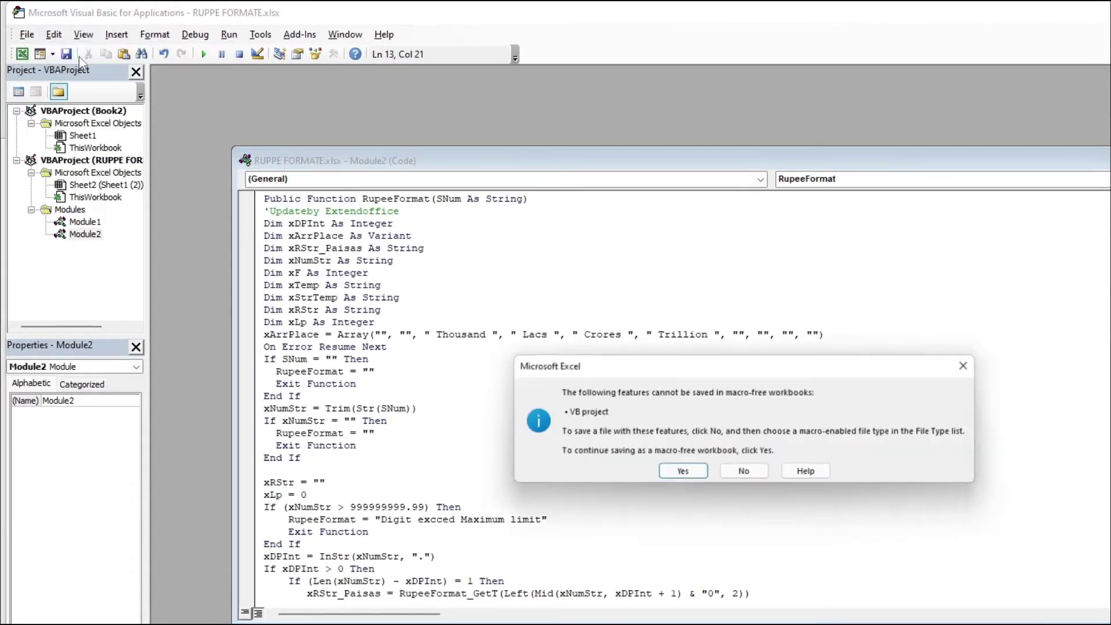
{"action": "left_click", "coordinate": [754, 476]}
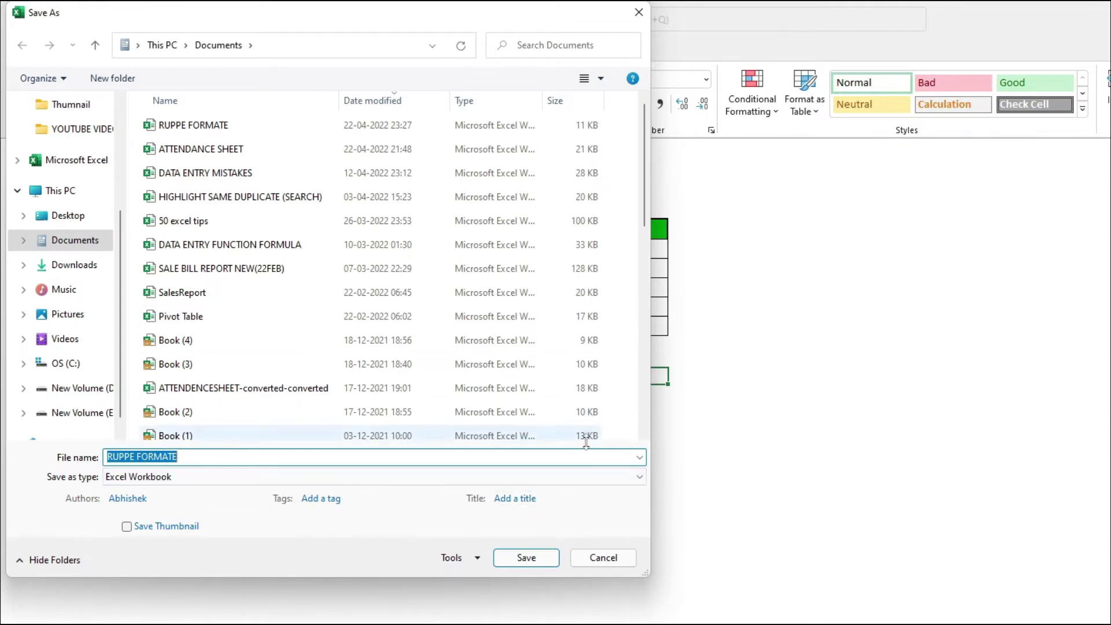
{"action": "left_click", "coordinate": [257, 479]}
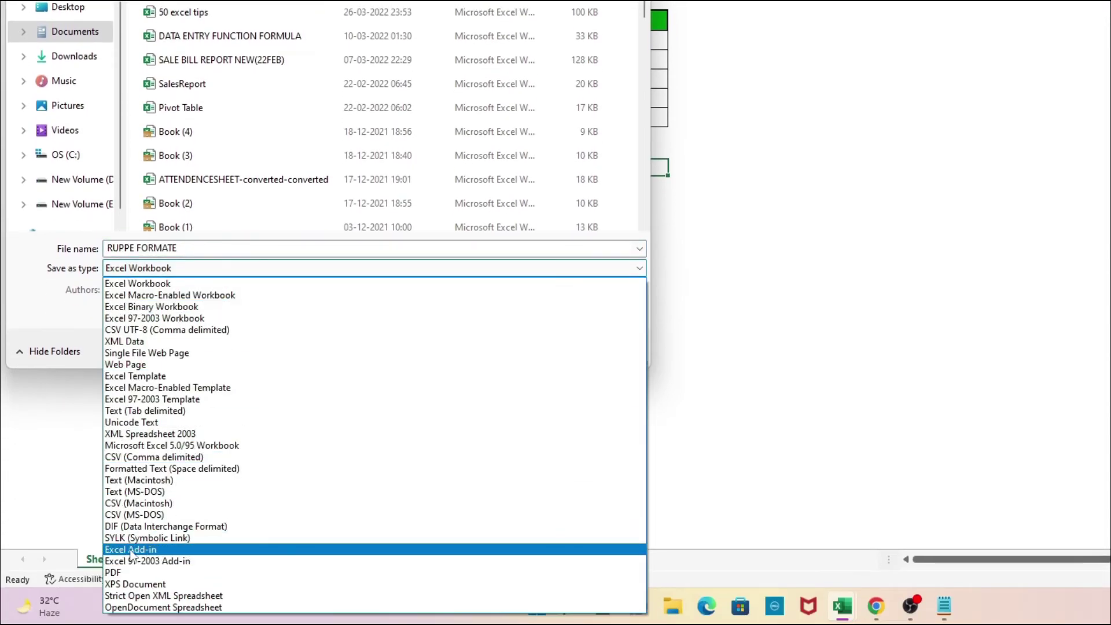
{"action": "left_click", "coordinate": [183, 551]}
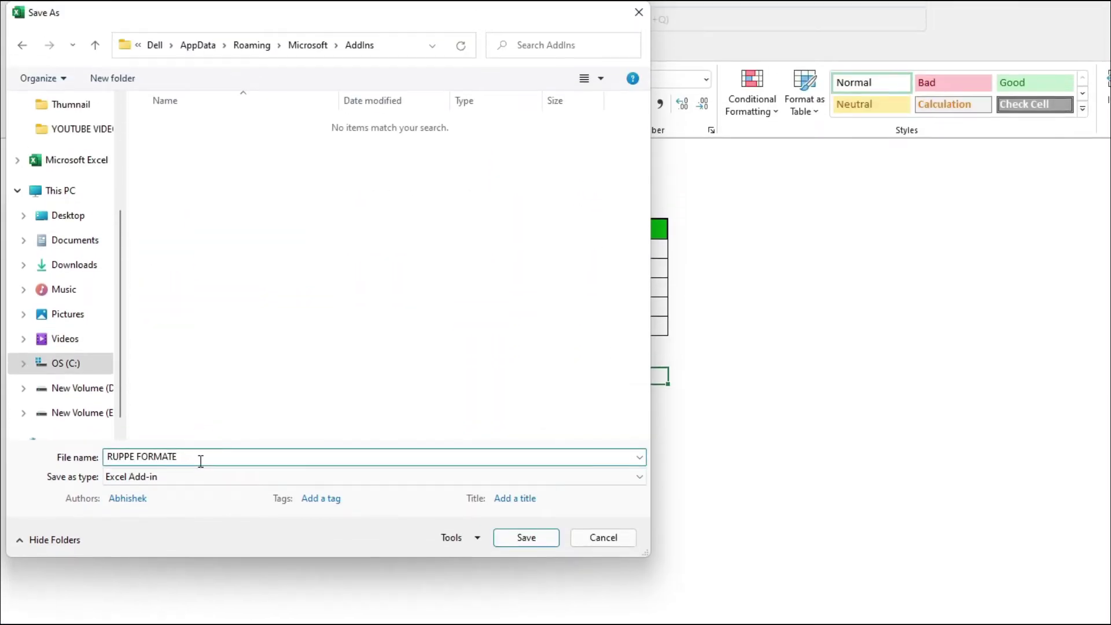
{"action": "left_click_drag", "start_coordinate": [207, 459], "coordinate": [108, 457]}
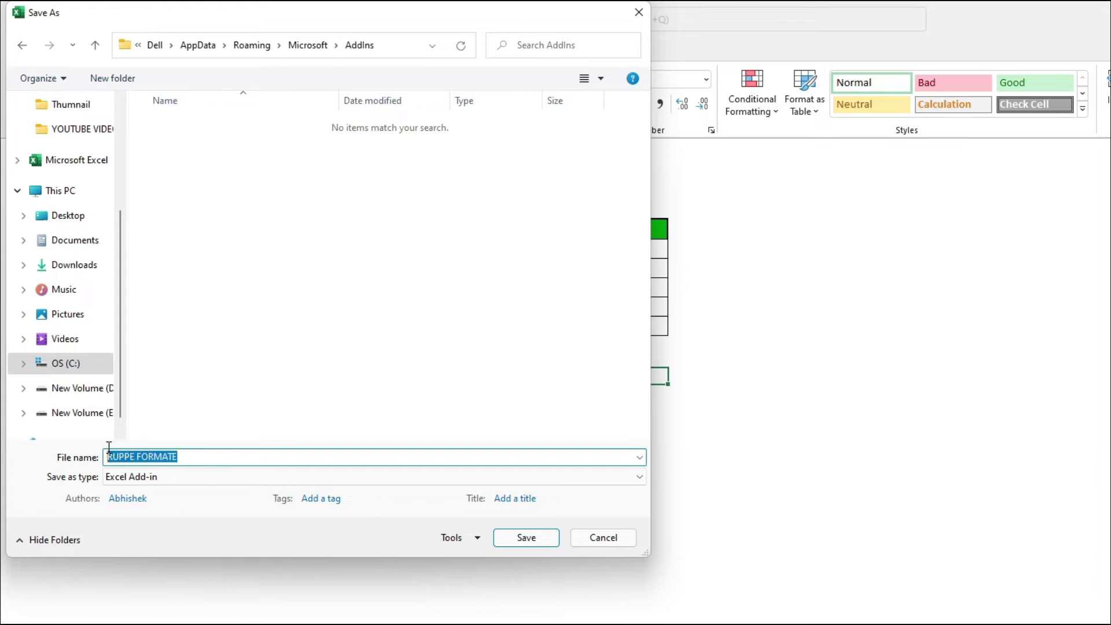
{"action": "left_click", "coordinate": [180, 458]}
{"action": "left_click", "coordinate": [538, 537]}
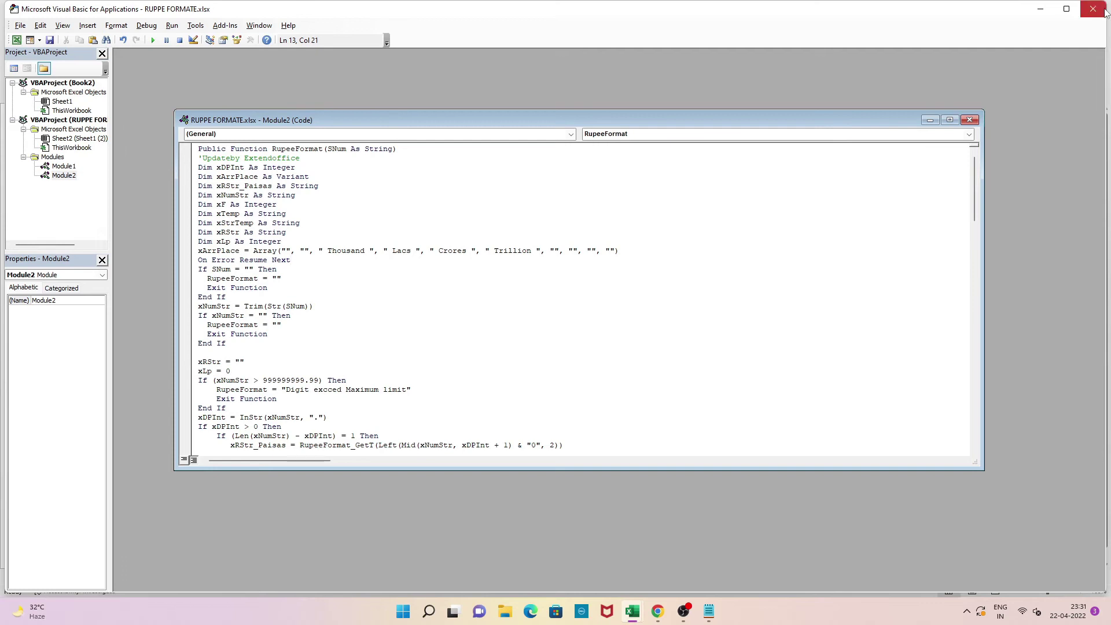
Close the VBA editor and tick Ruppe Formate under Excel Options > Add-ins > Manage Excel Add-ins
{"action": "left_click", "coordinate": [1093, 9]}
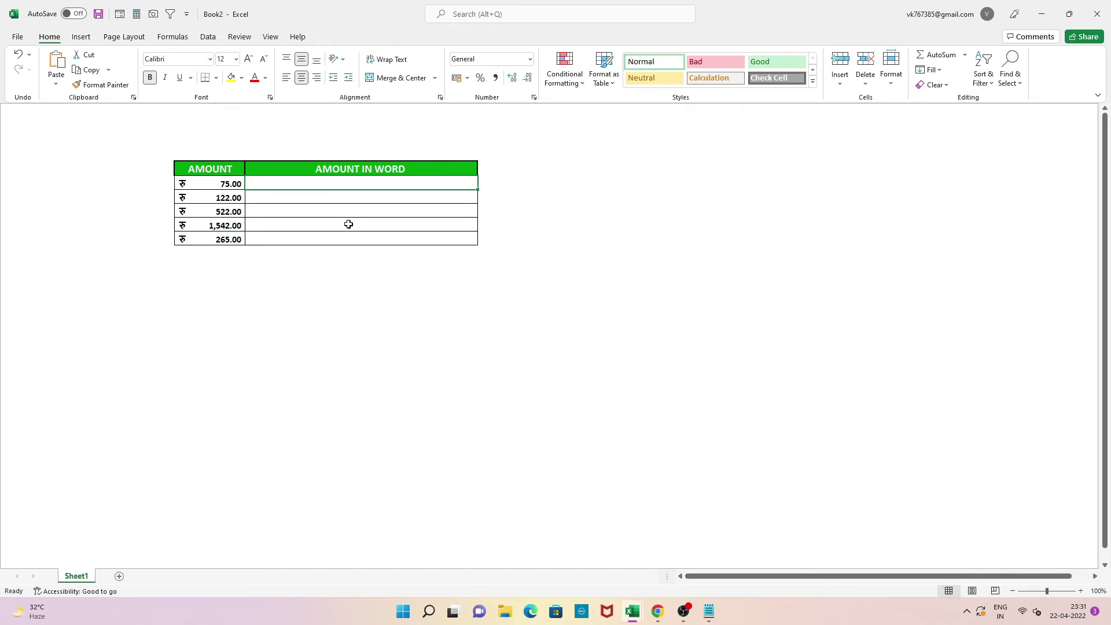
{"action": "left_click", "coordinate": [18, 37]}
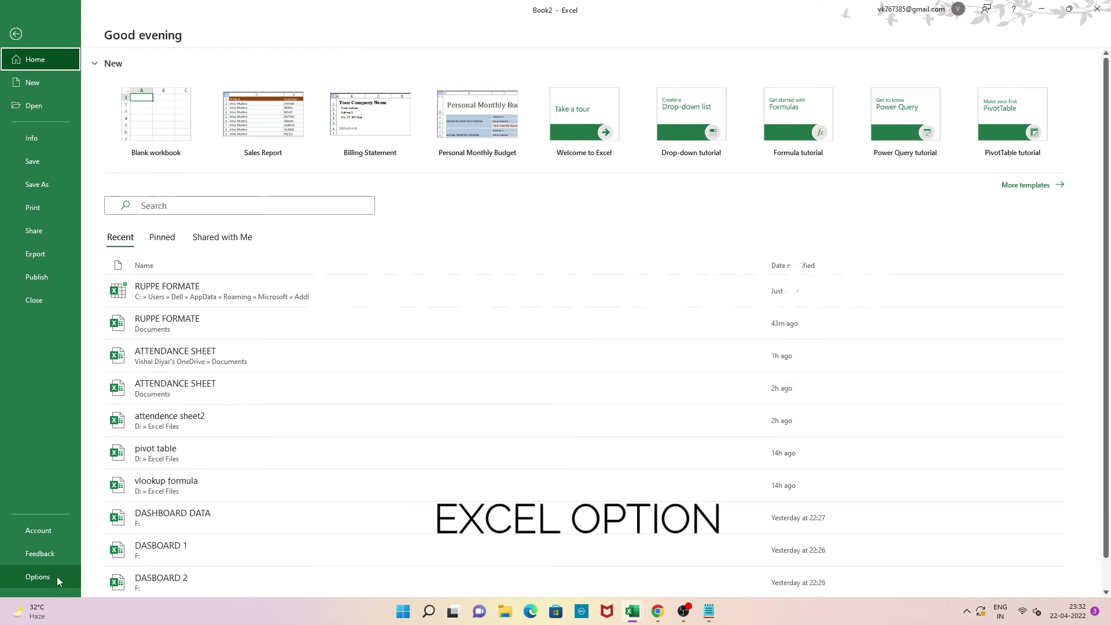
{"action": "left_click", "coordinate": [56, 576]}
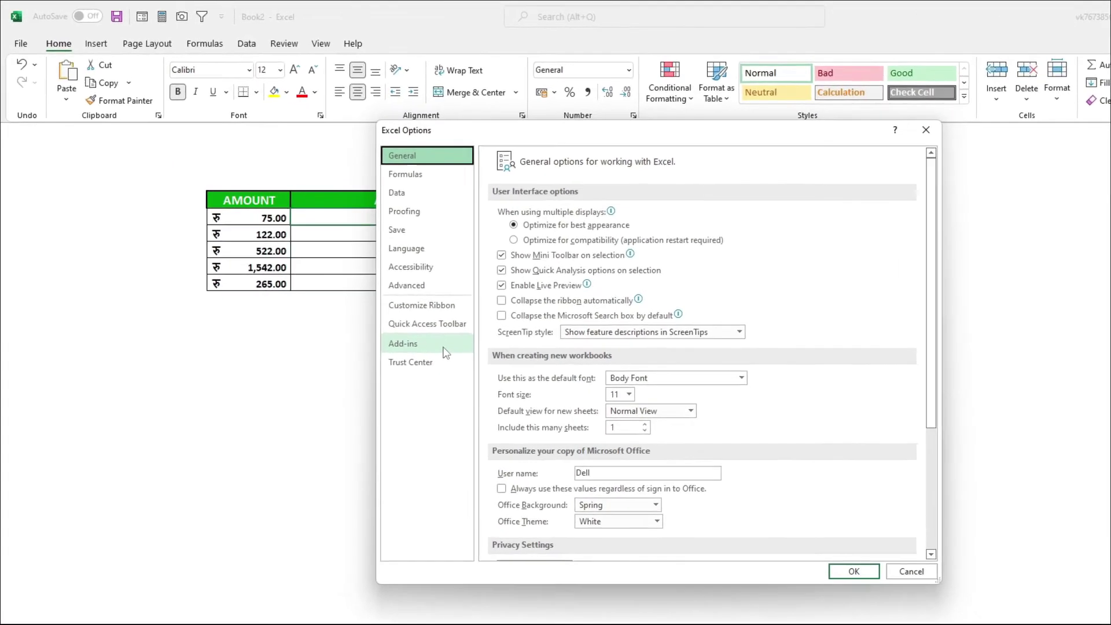
{"action": "left_click", "coordinate": [373, 299]}
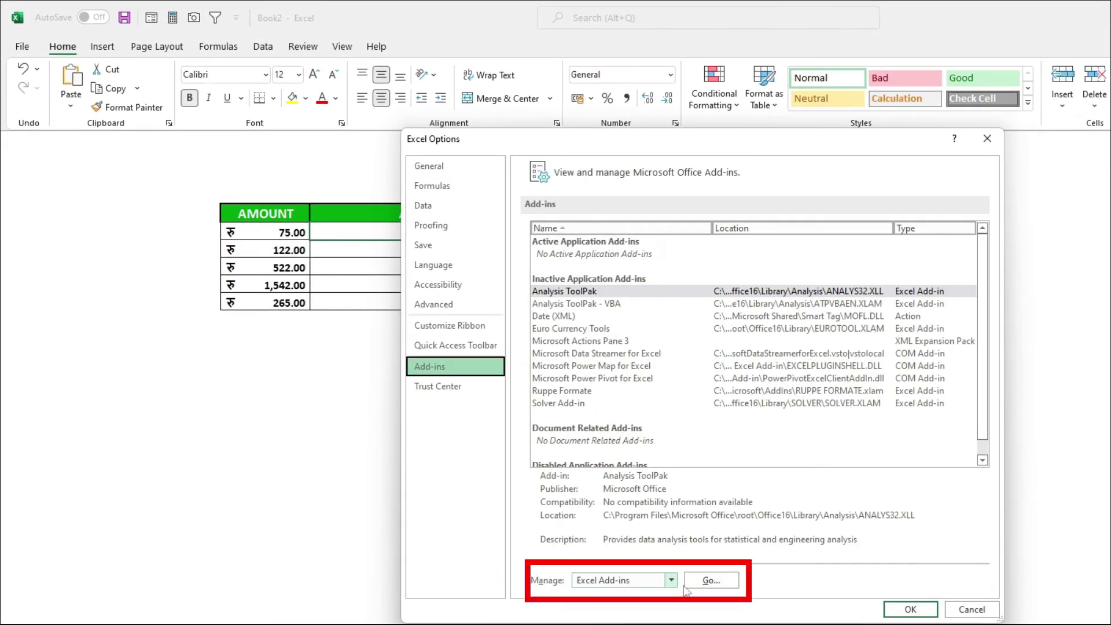
{"action": "left_click", "coordinate": [720, 581]}
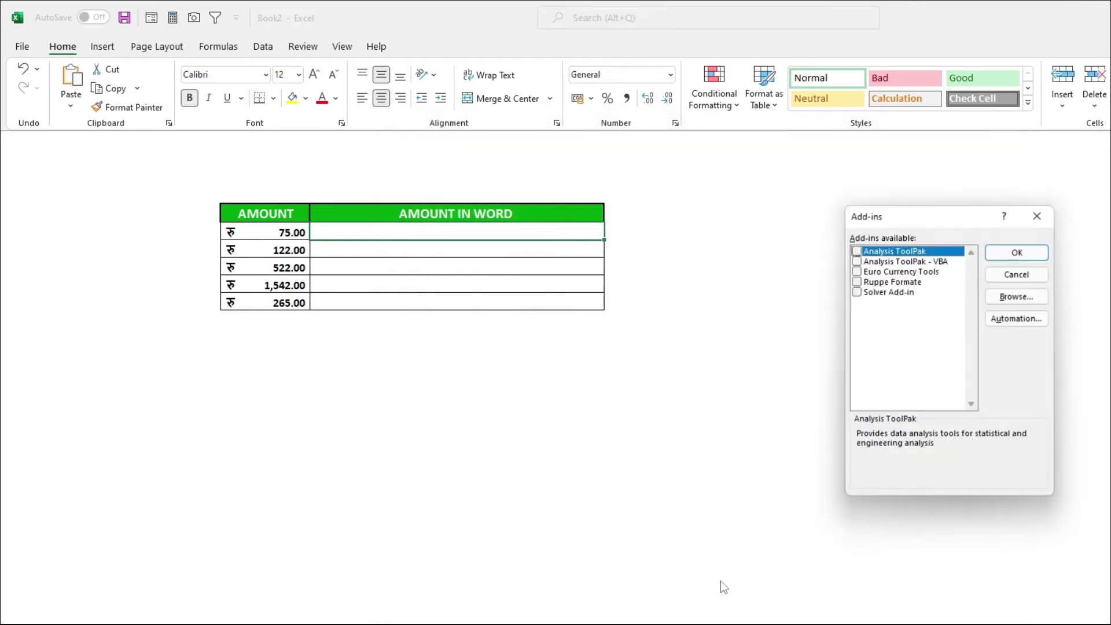
{"action": "left_click", "coordinate": [856, 282]}
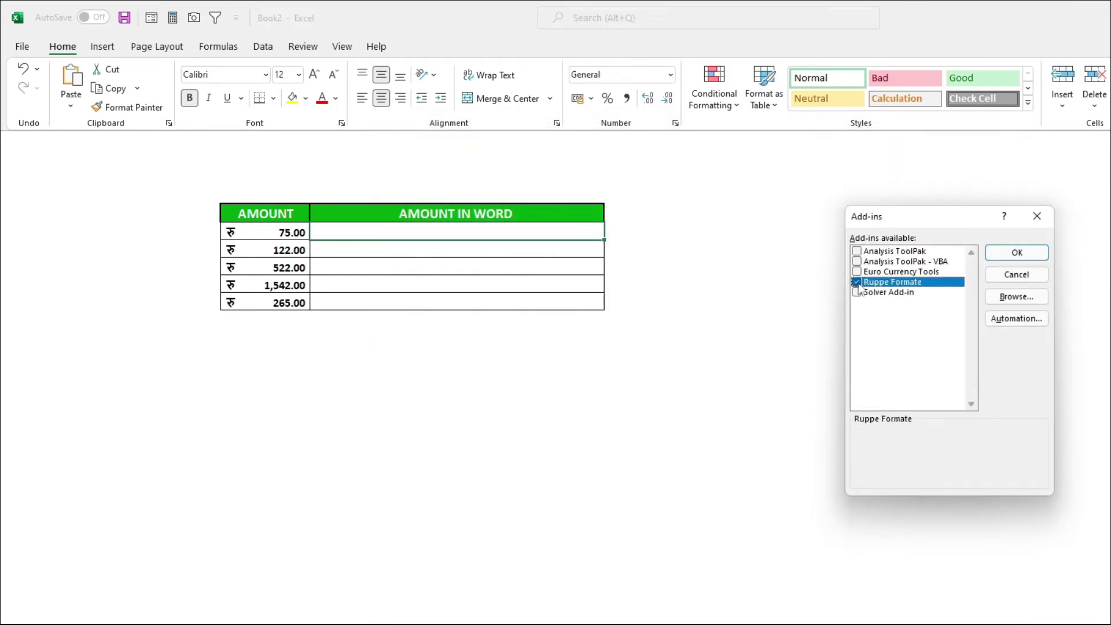
{"action": "left_click", "coordinate": [1023, 257]}
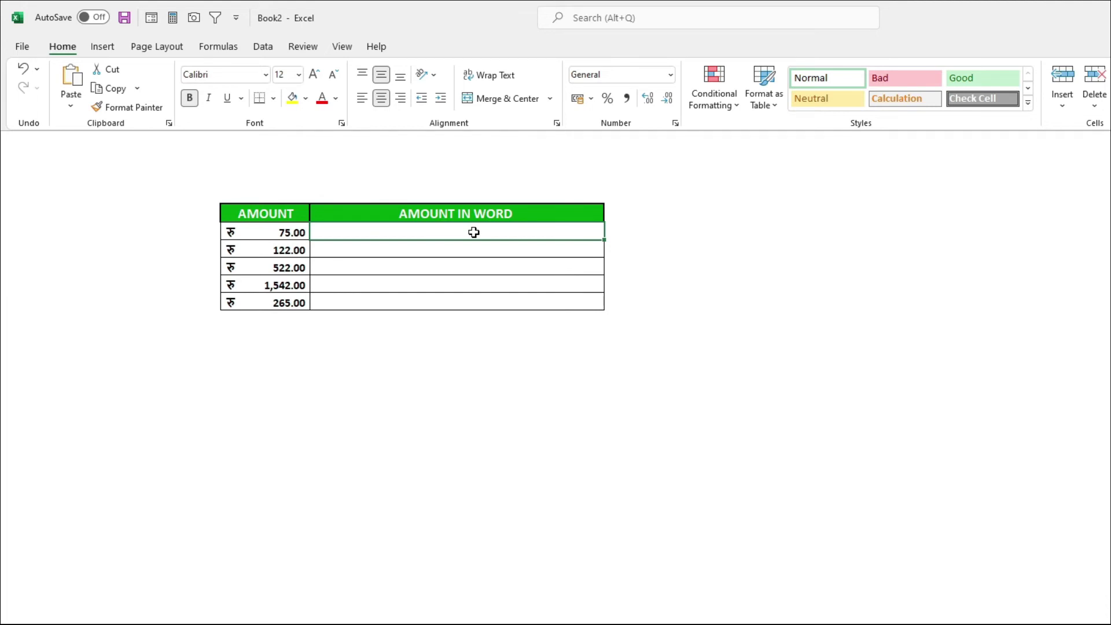
Enter =RupeeFormat(E7) in F7 and fill it down through F12
{"action": "type", "text": "=rup"}
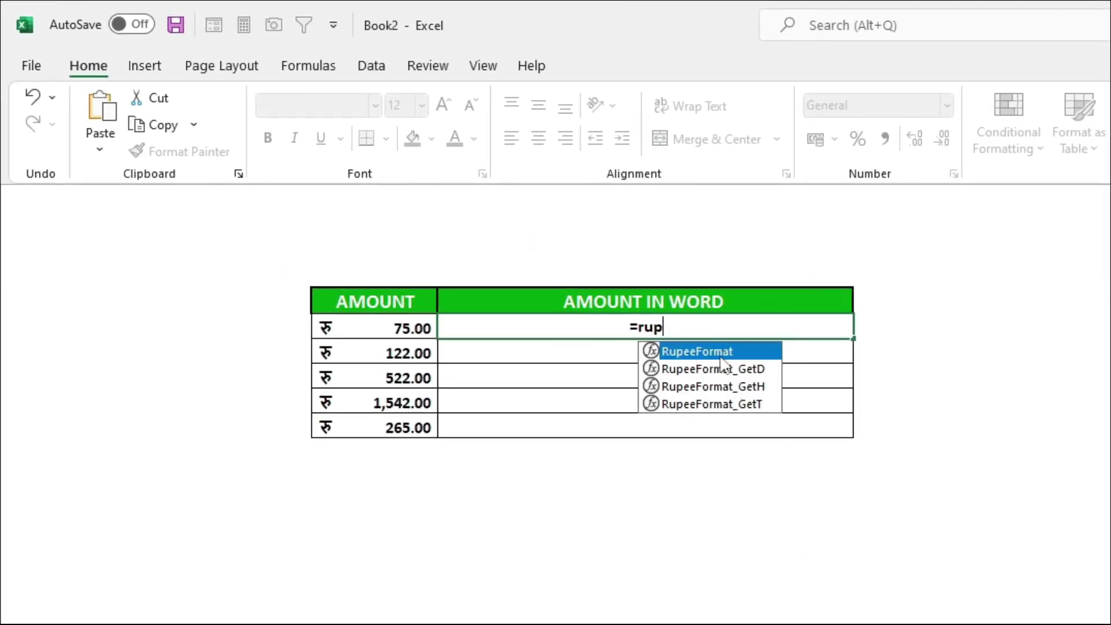
{"action": "double_click", "coordinate": [717, 351]}
{"action": "left_click", "coordinate": [393, 329]}
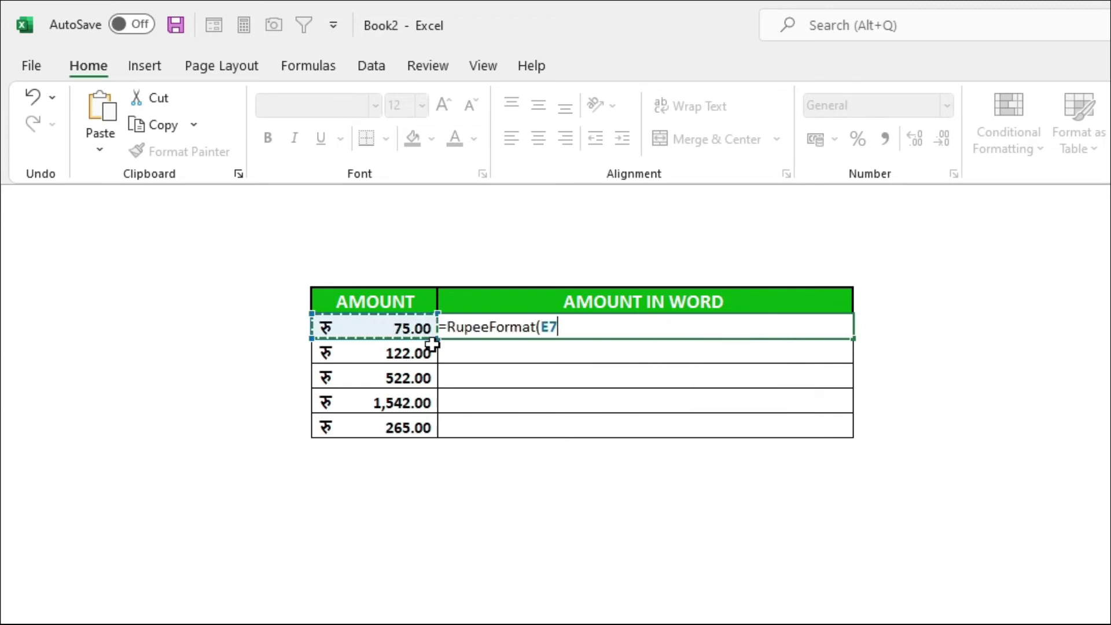
{"action": "key", "text": "Return"}
{"action": "left_click", "coordinate": [719, 326]}
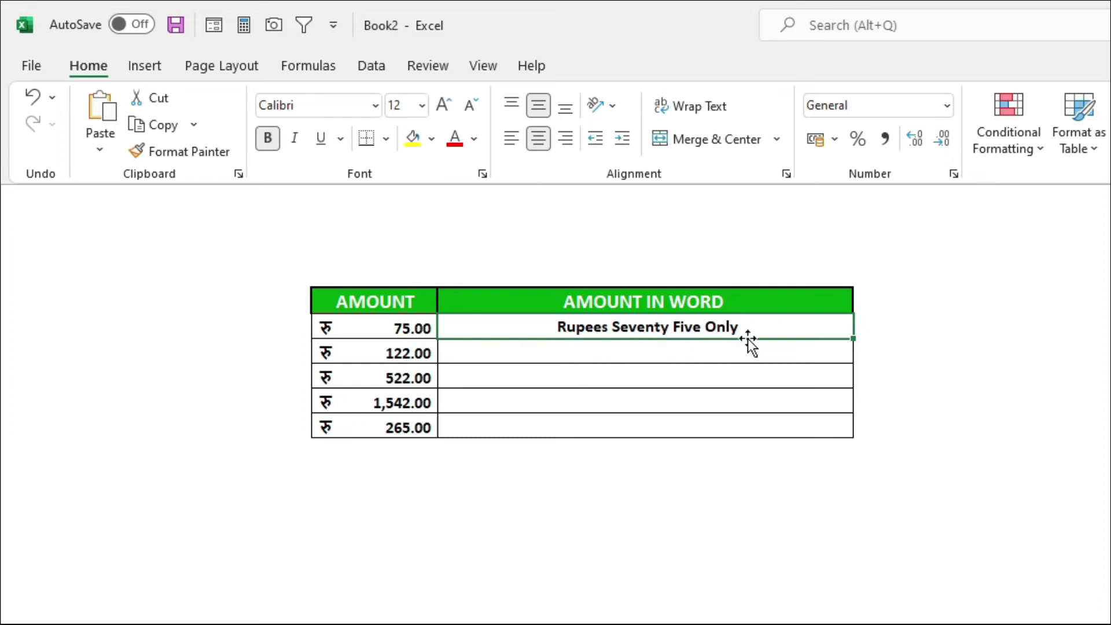
{"action": "left_click_drag", "start_coordinate": [851, 339], "coordinate": [848, 438]}
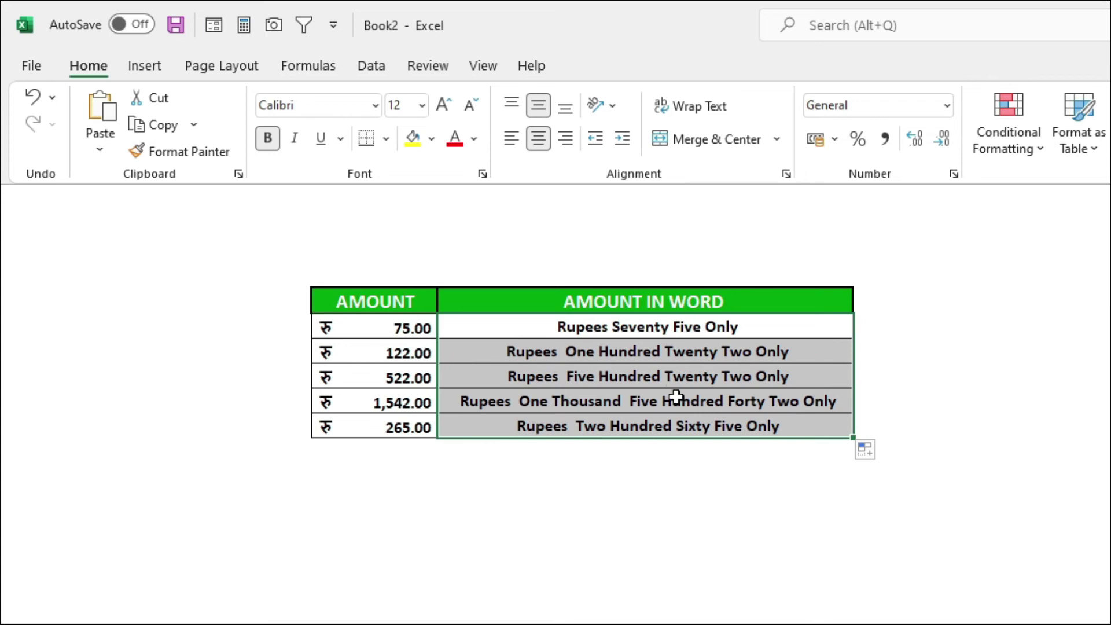
{"action": "left_click", "coordinate": [441, 183]}
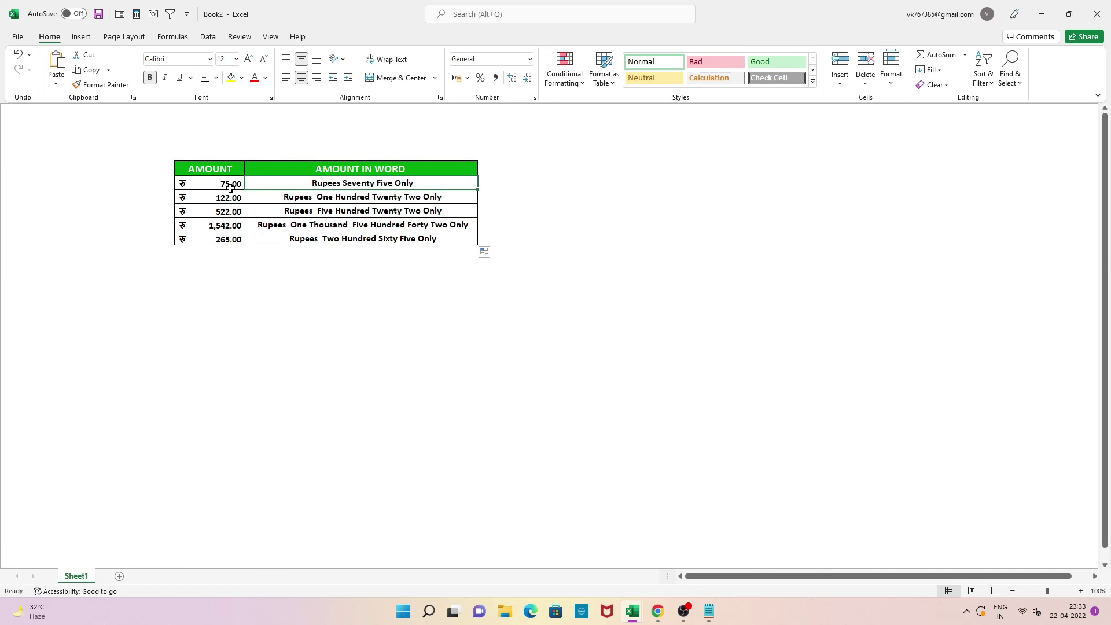
{"action": "left_click_drag", "start_coordinate": [367, 183], "coordinate": [363, 239]}
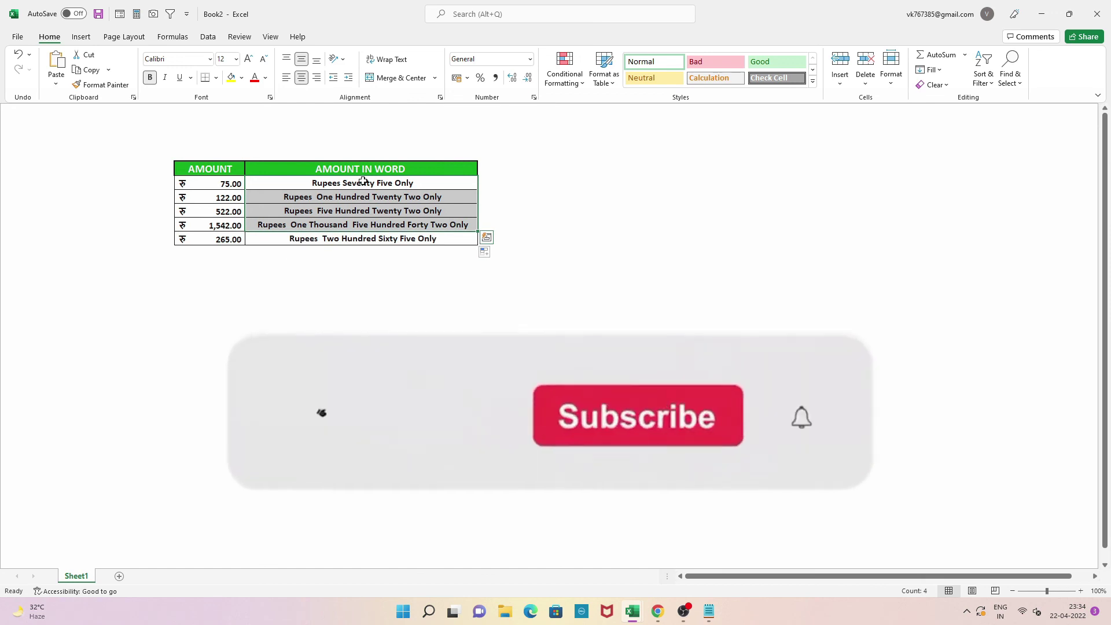
{"action": "left_click", "coordinate": [363, 181]}
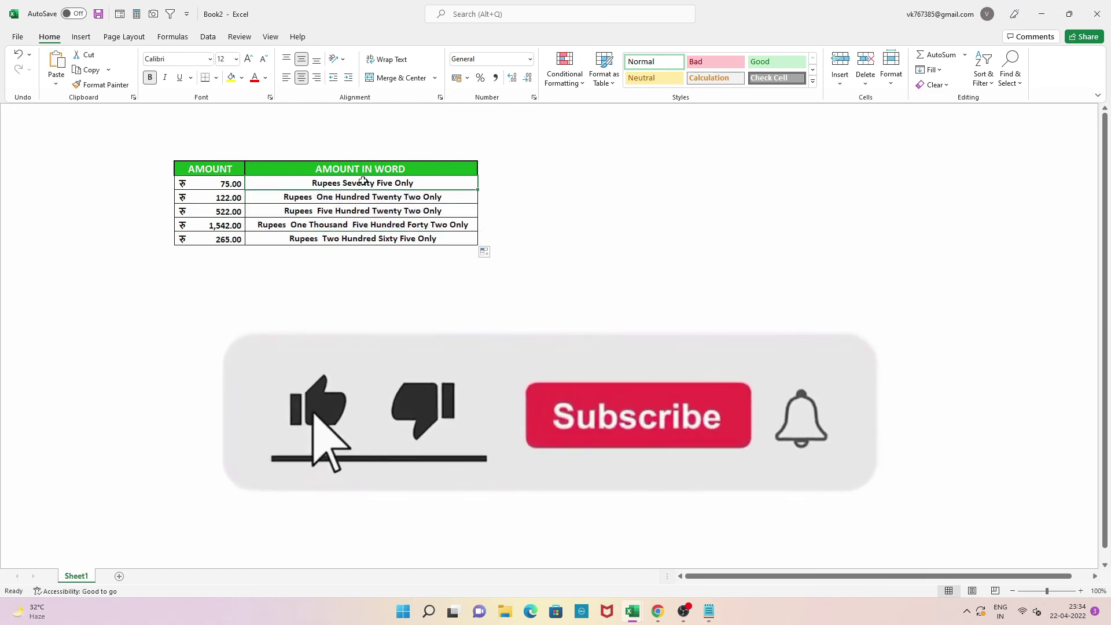